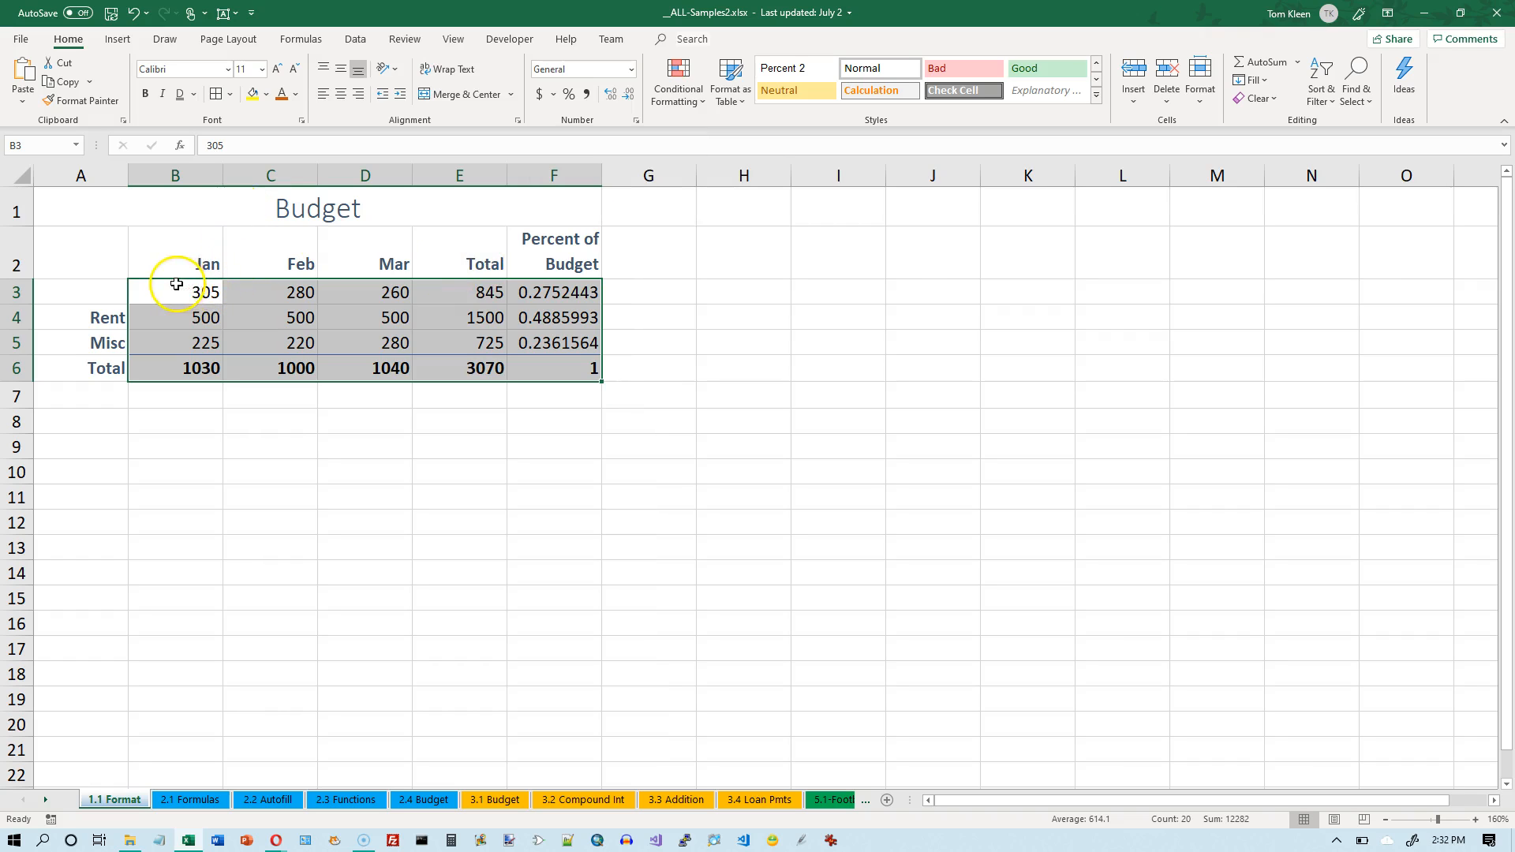
- Apply the dollar Accounting number format to the first budget row B3:E3 and the total row B6:E6
{"action": "left_click_drag", "start_coordinate": [193, 290], "coordinate": [493, 291]}
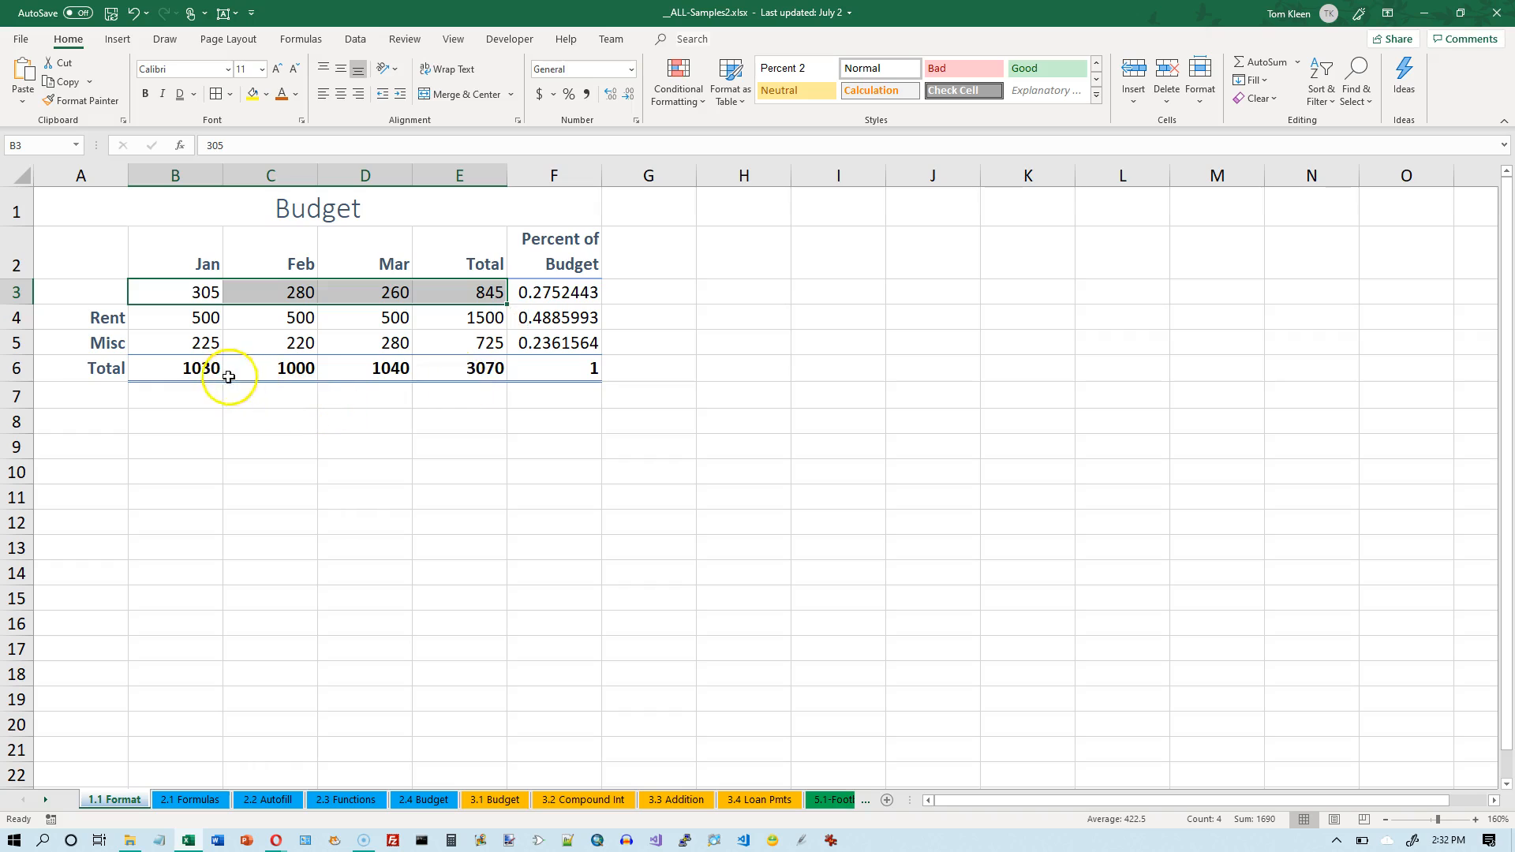
{"action": "left_click_drag", "start_coordinate": [193, 367], "coordinate": [473, 368]}
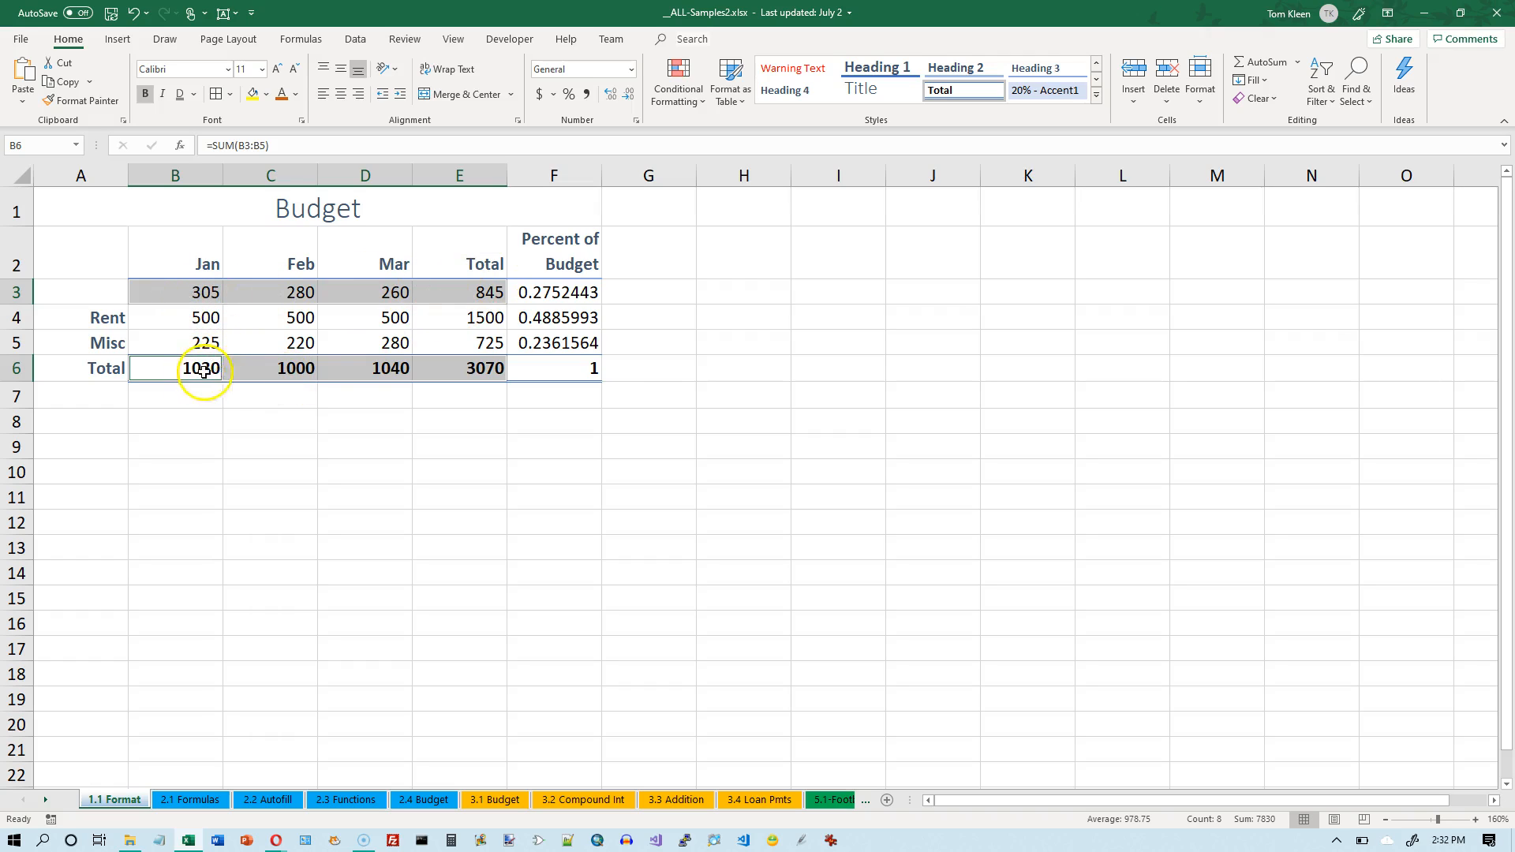
{"action": "left_click", "coordinate": [540, 94]}
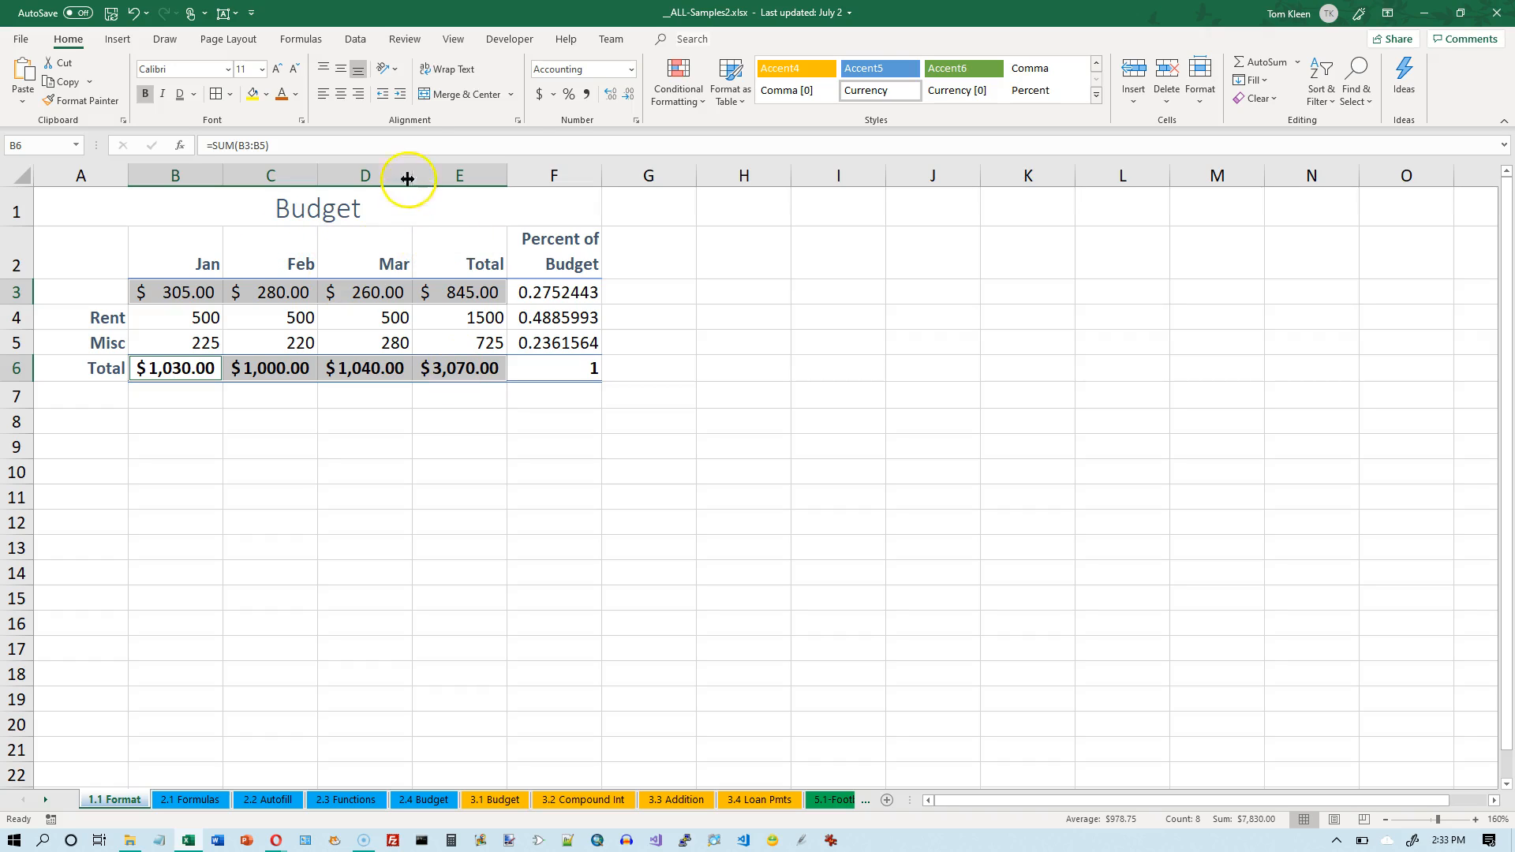
{"action": "left_click", "coordinate": [554, 96]}
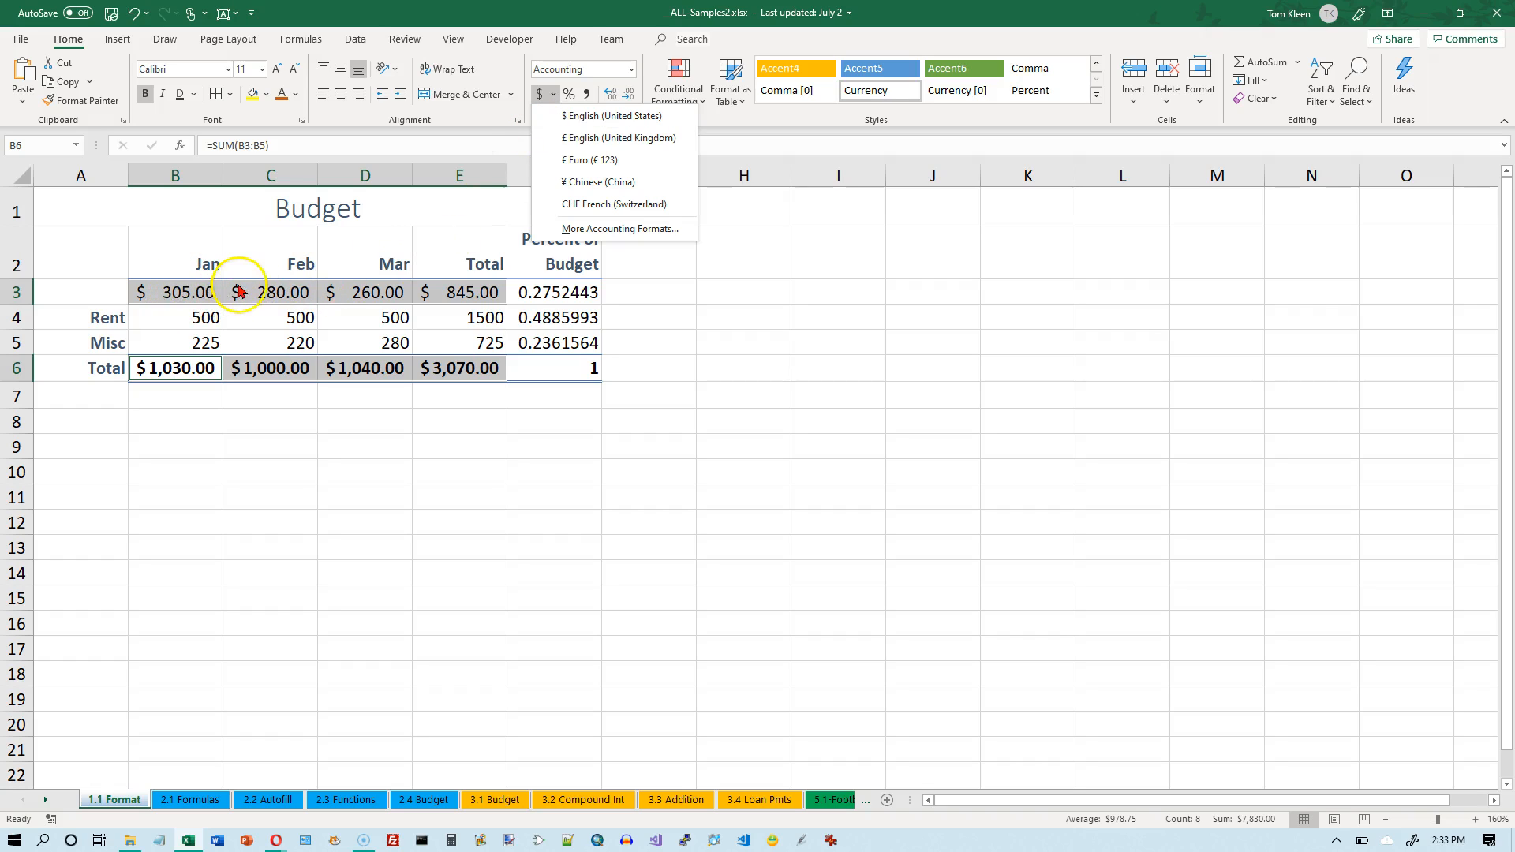
{"action": "left_click", "coordinate": [259, 291]}
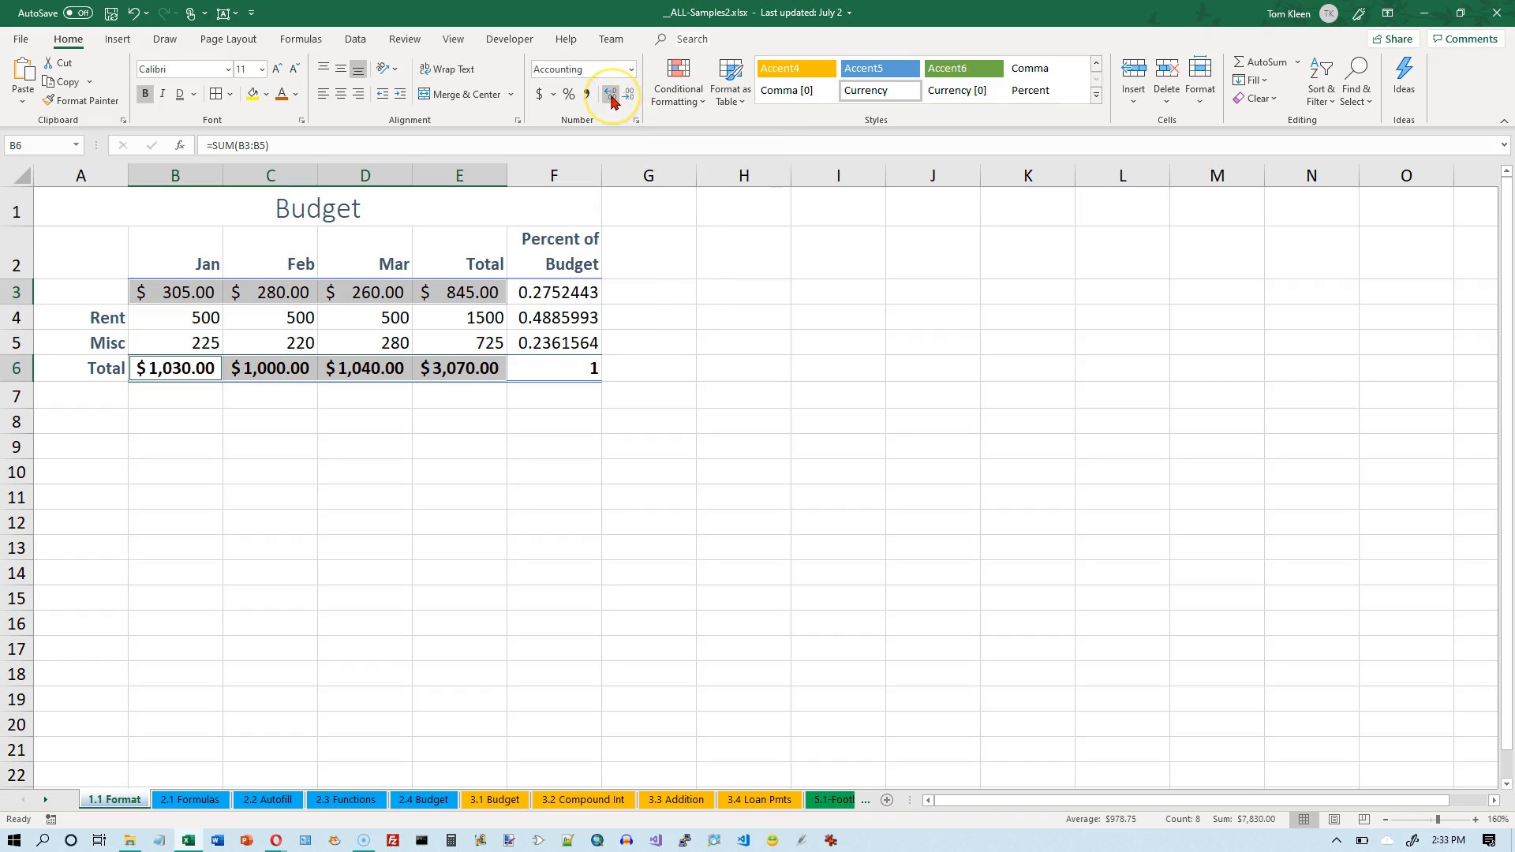
- Increase the decimals of B3:E3 and B6:E6 to four places, and reduce them to whole dollars
{"action": "left_click", "coordinate": [611, 94]}
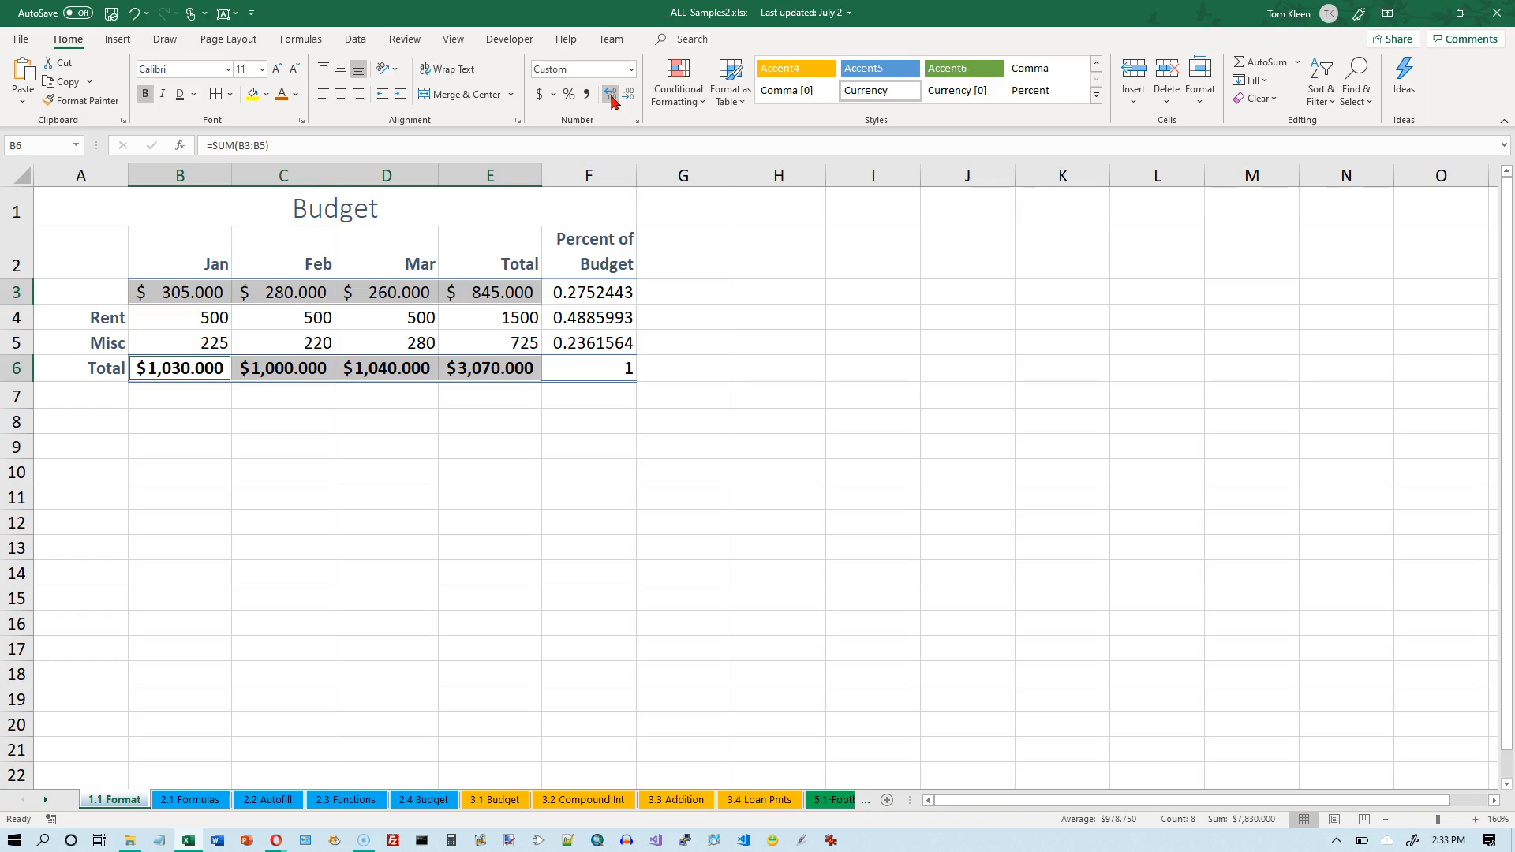
{"action": "left_click", "coordinate": [612, 96]}
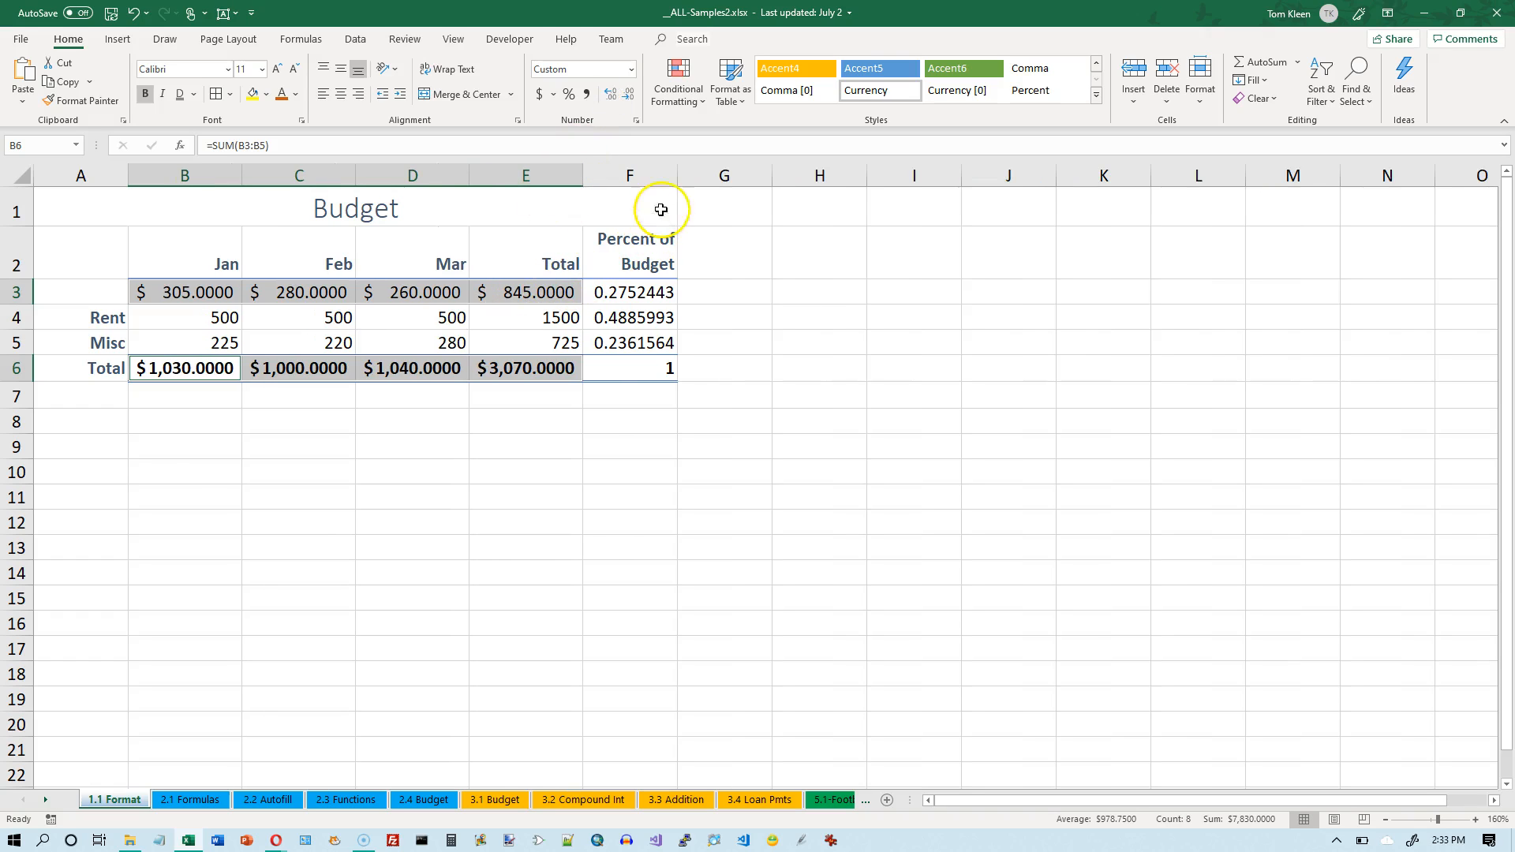
{"action": "left_click", "coordinate": [630, 96]}
{"action": "left_click", "coordinate": [630, 96]}
{"action": "left_click", "coordinate": [630, 95]}
{"action": "left_click", "coordinate": [630, 96]}
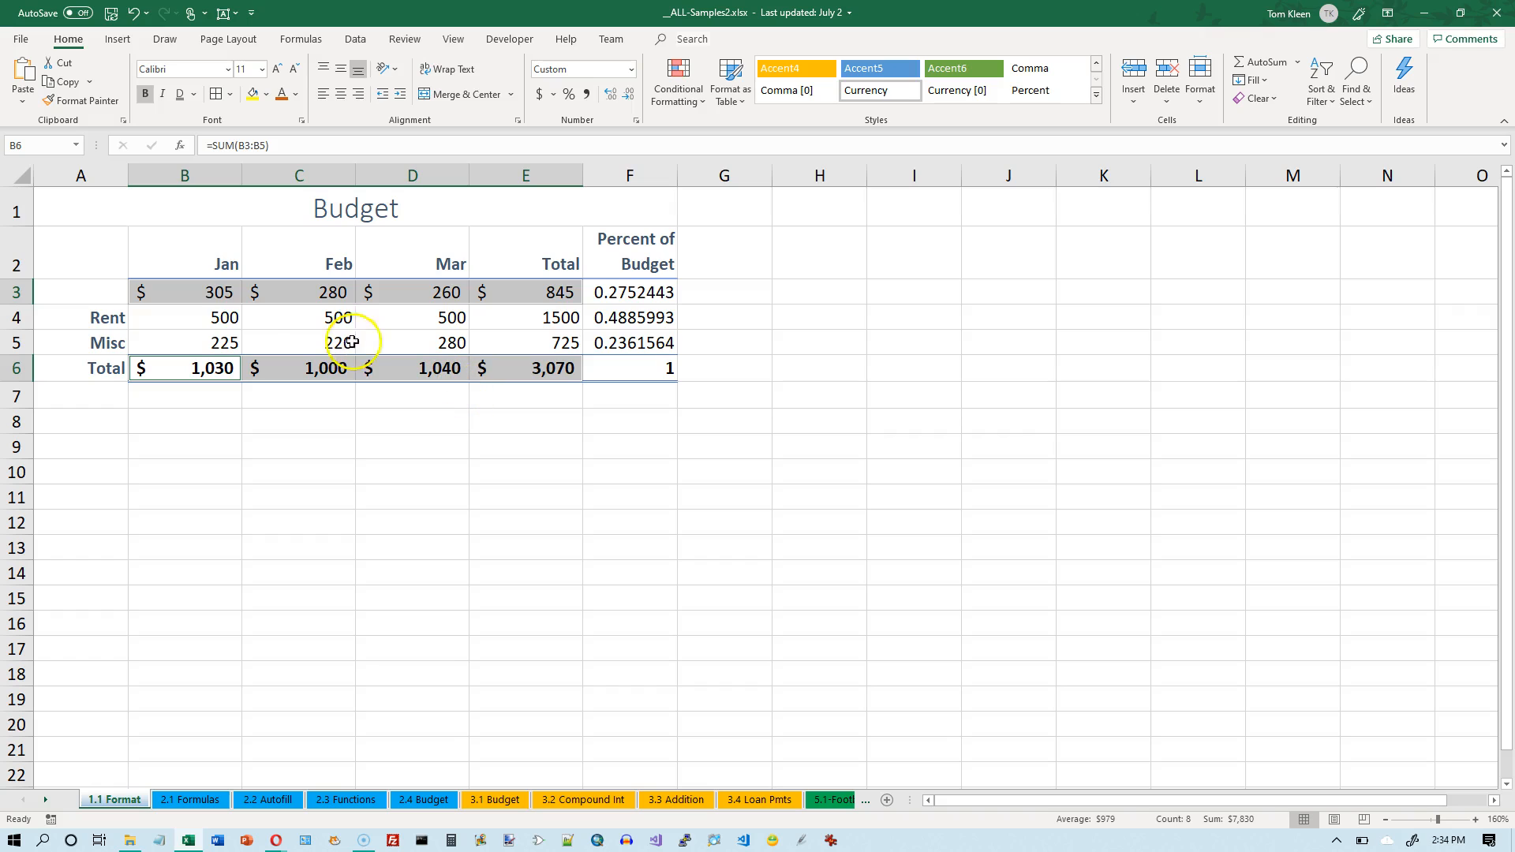
- Apply the Currency number format to B3:E3 and the total row B6:E6
{"action": "left_click_drag", "start_coordinate": [224, 319], "coordinate": [514, 331]}
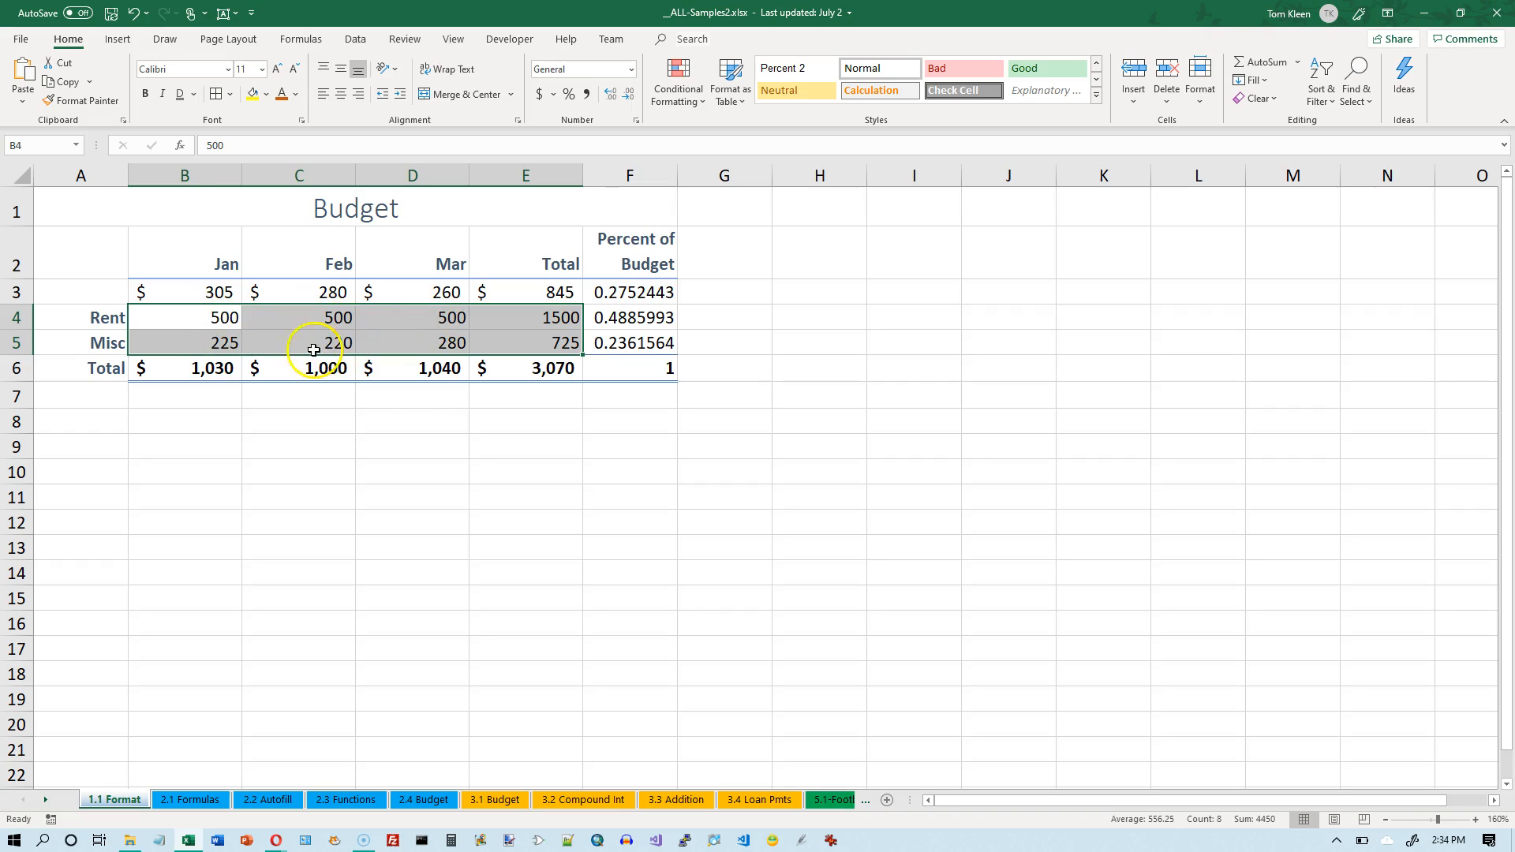
{"action": "left_click_drag", "start_coordinate": [210, 292], "coordinate": [507, 292]}
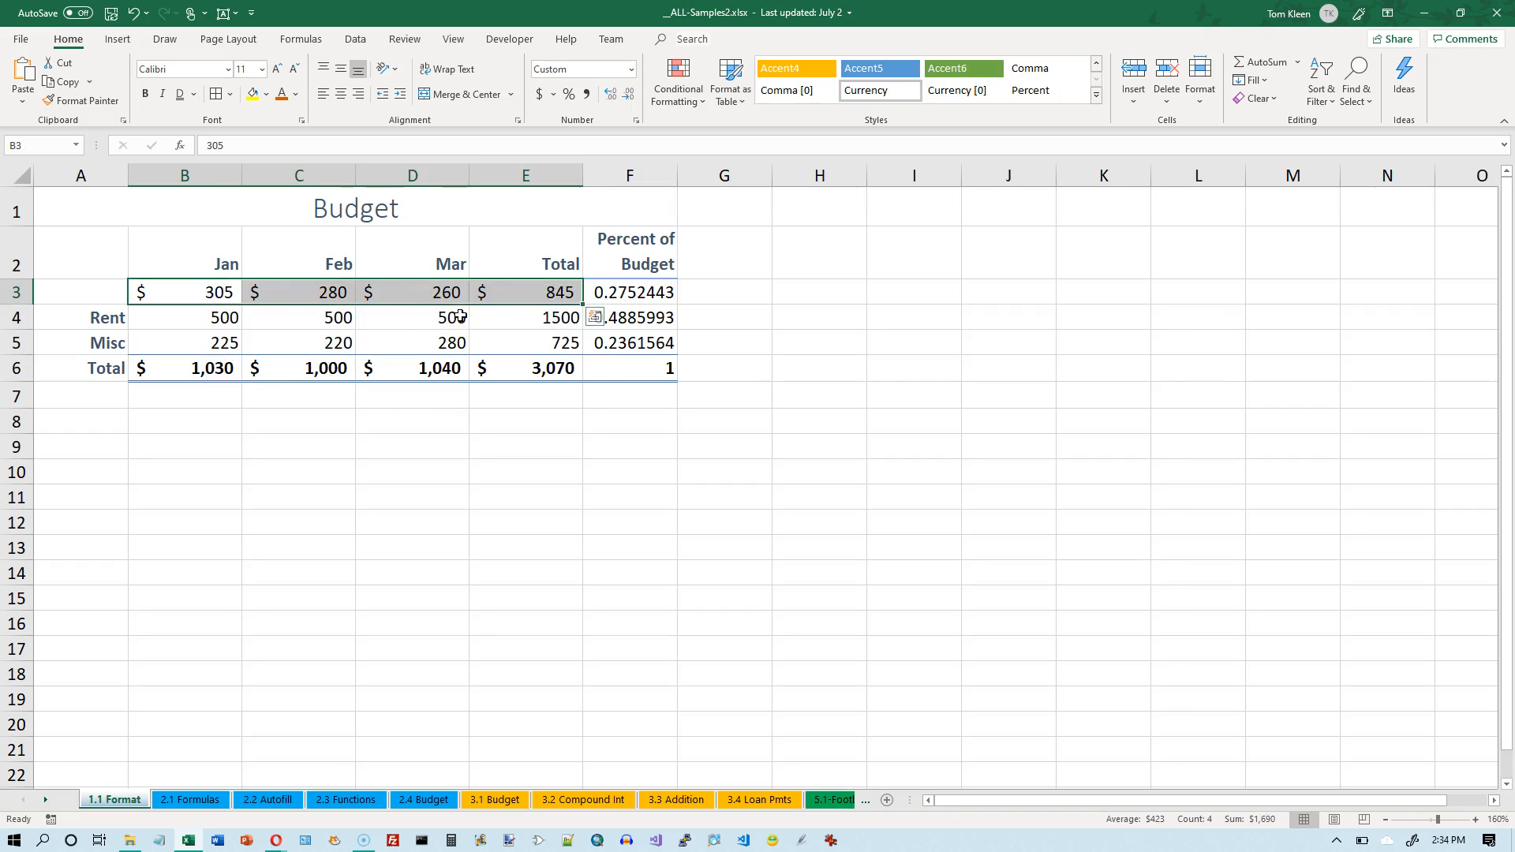
{"action": "left_click_drag", "start_coordinate": [209, 370], "coordinate": [531, 371]}
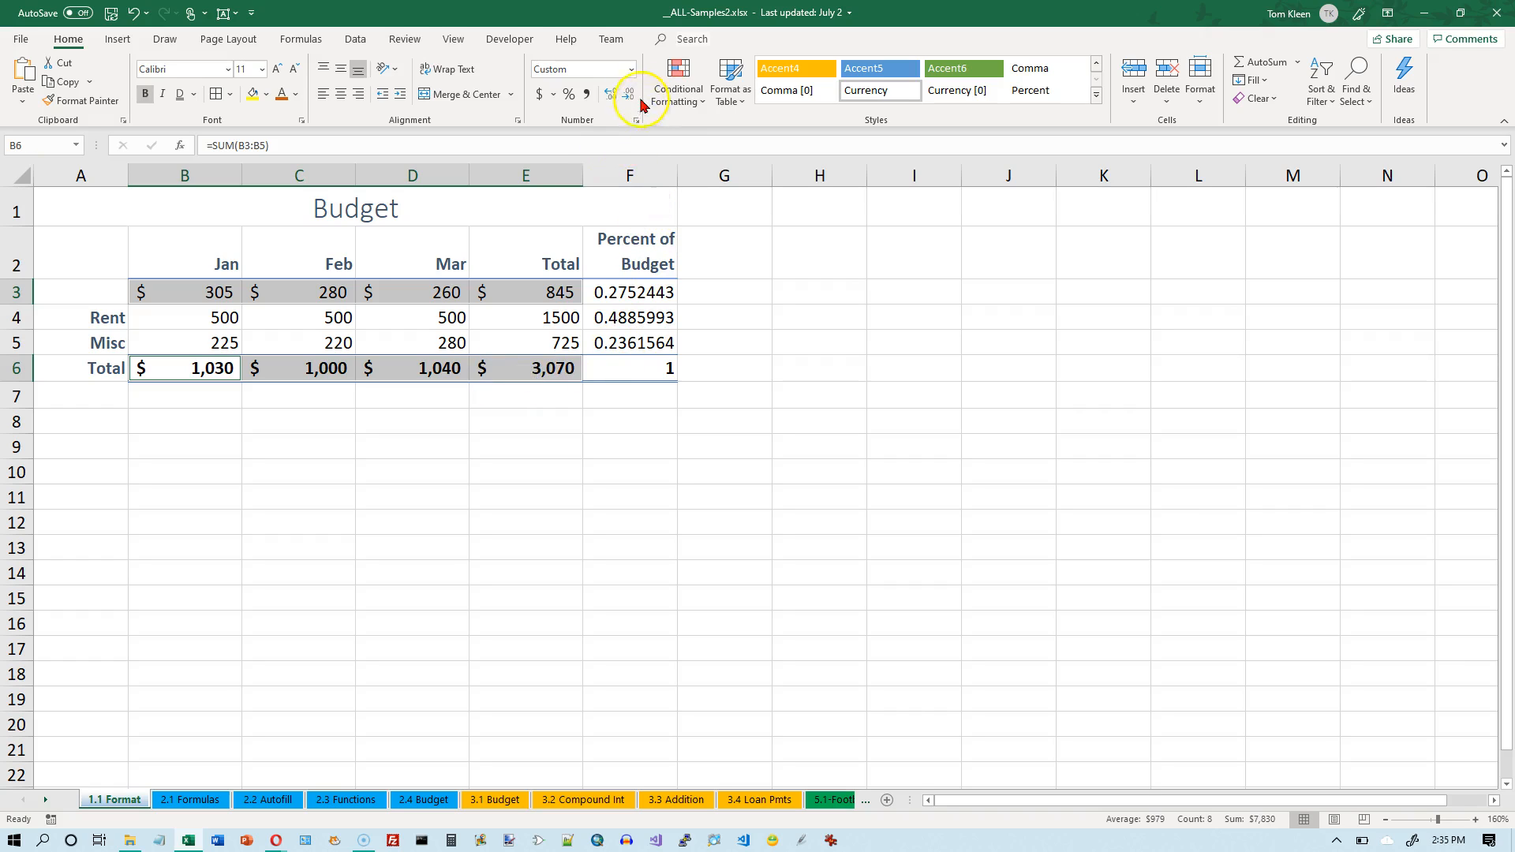
{"action": "left_click", "coordinate": [632, 70]}
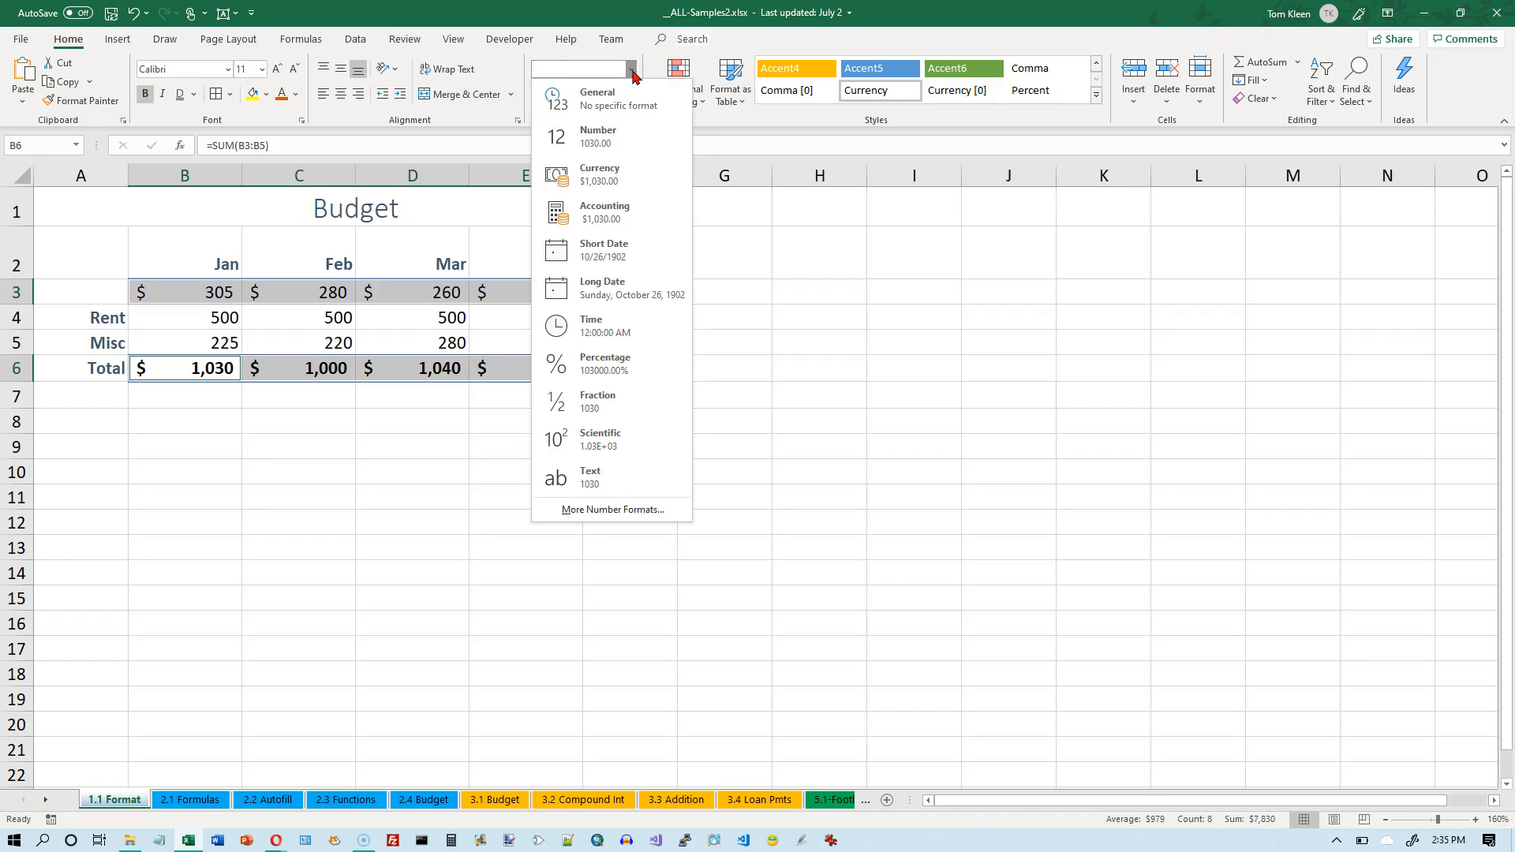
{"action": "left_click", "coordinate": [615, 170]}
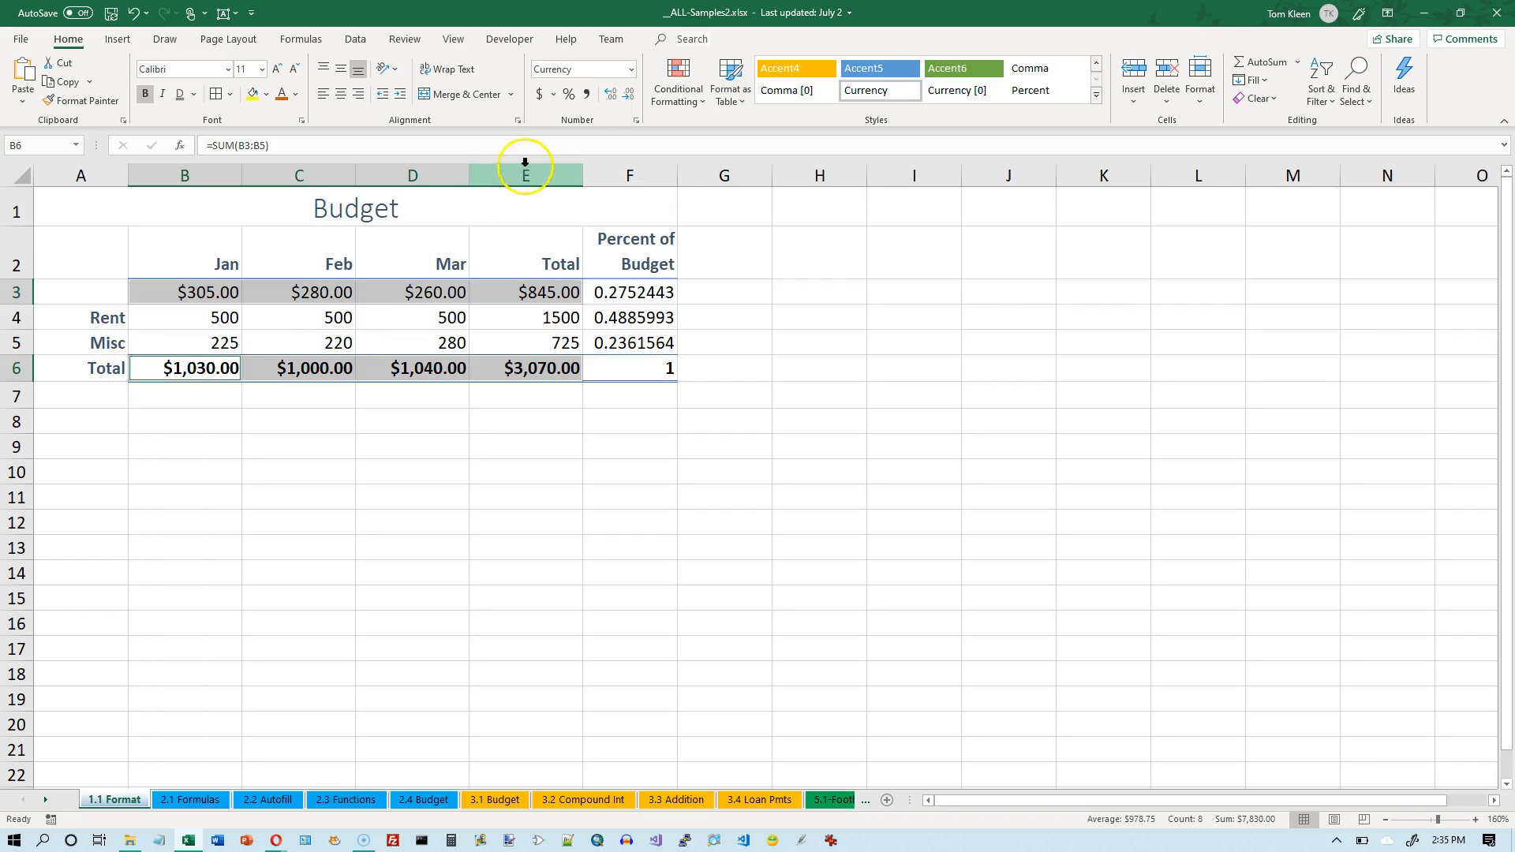
- Set B3:E3 and B6:E6 to the Accounting number format with no decimal places
{"action": "left_click", "coordinate": [631, 69]}
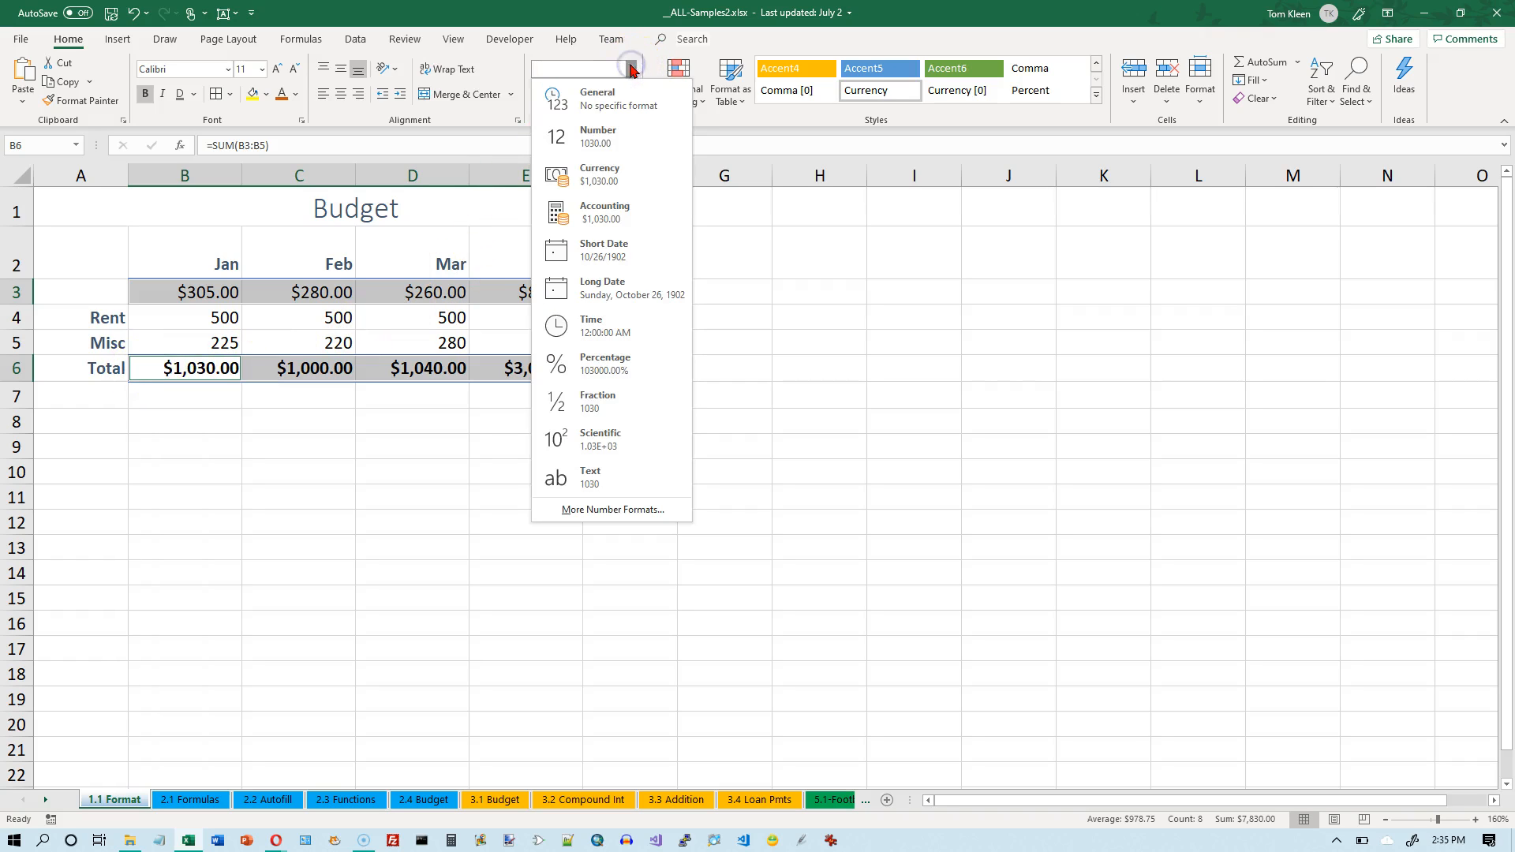
{"action": "left_click", "coordinate": [610, 213]}
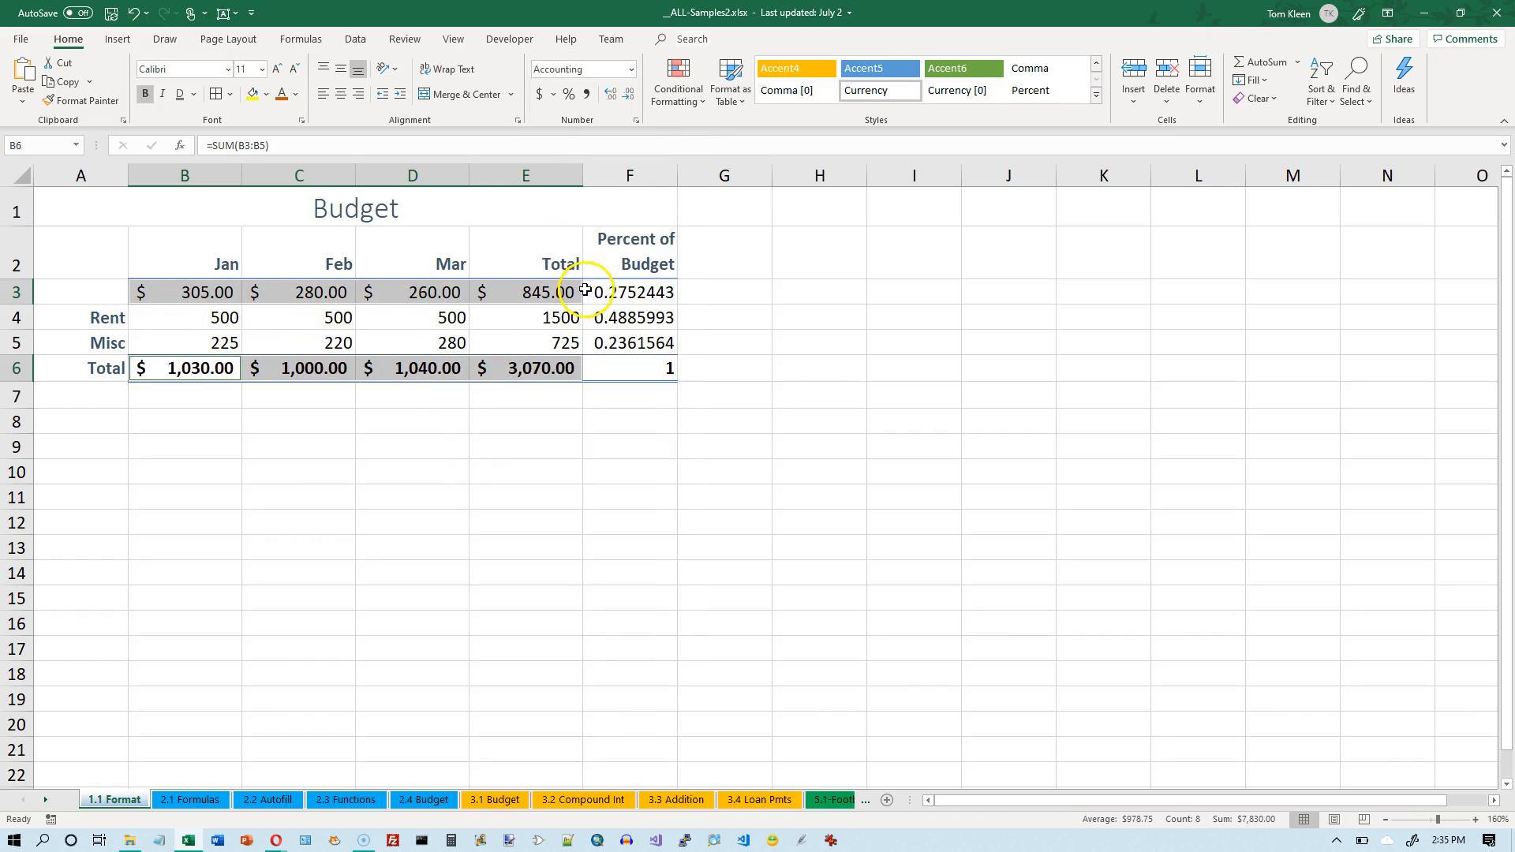
{"action": "left_click", "coordinate": [629, 94]}
{"action": "left_click", "coordinate": [629, 95]}
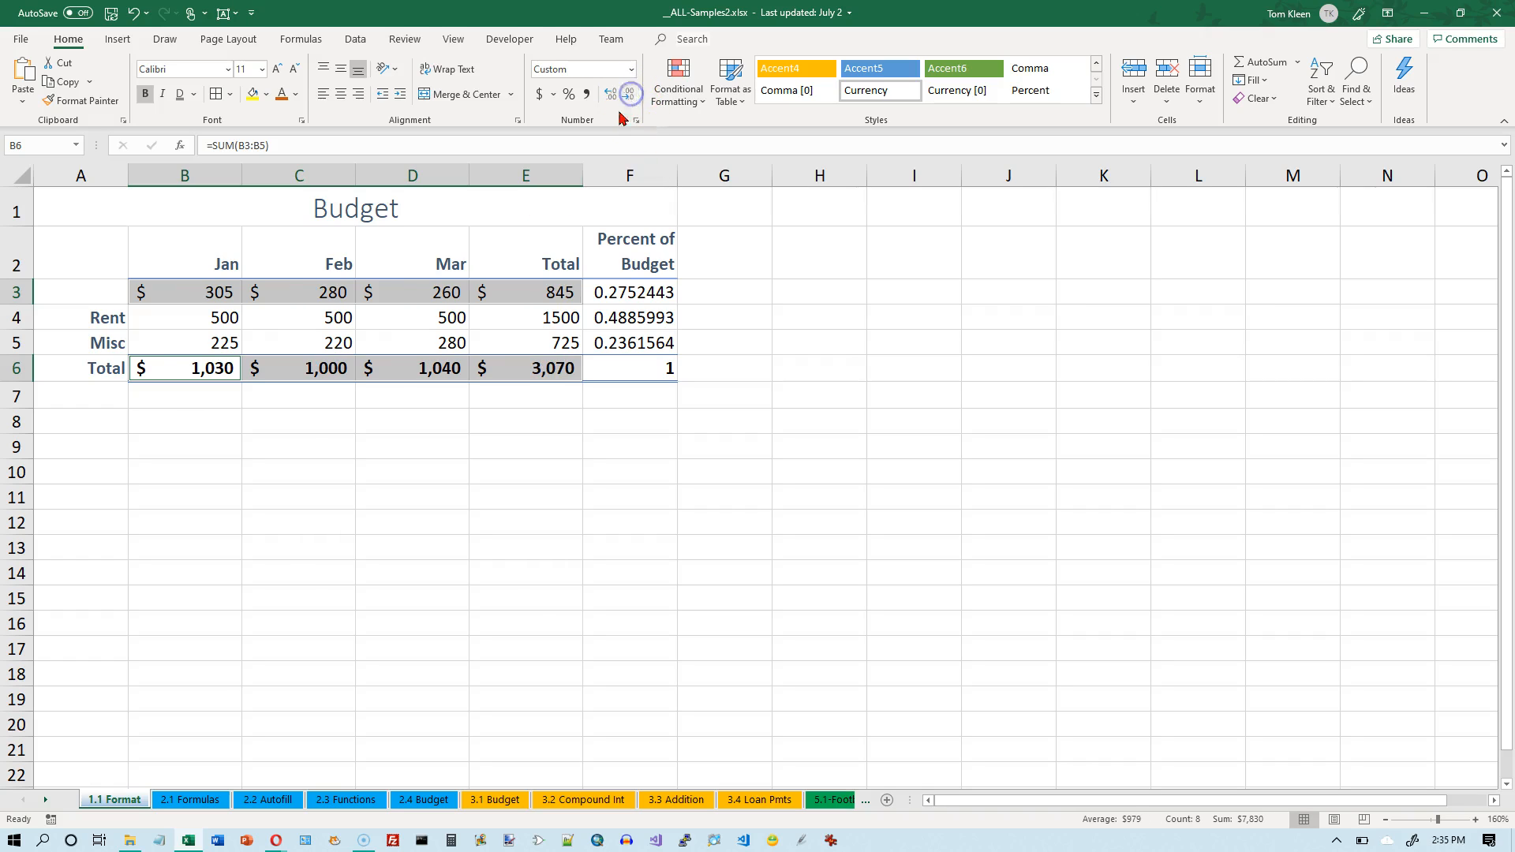
- Apply the comma style to the Rent and Misc amounts in B4:E5 and remove their decimal places
{"action": "left_click_drag", "start_coordinate": [197, 316], "coordinate": [520, 339]}
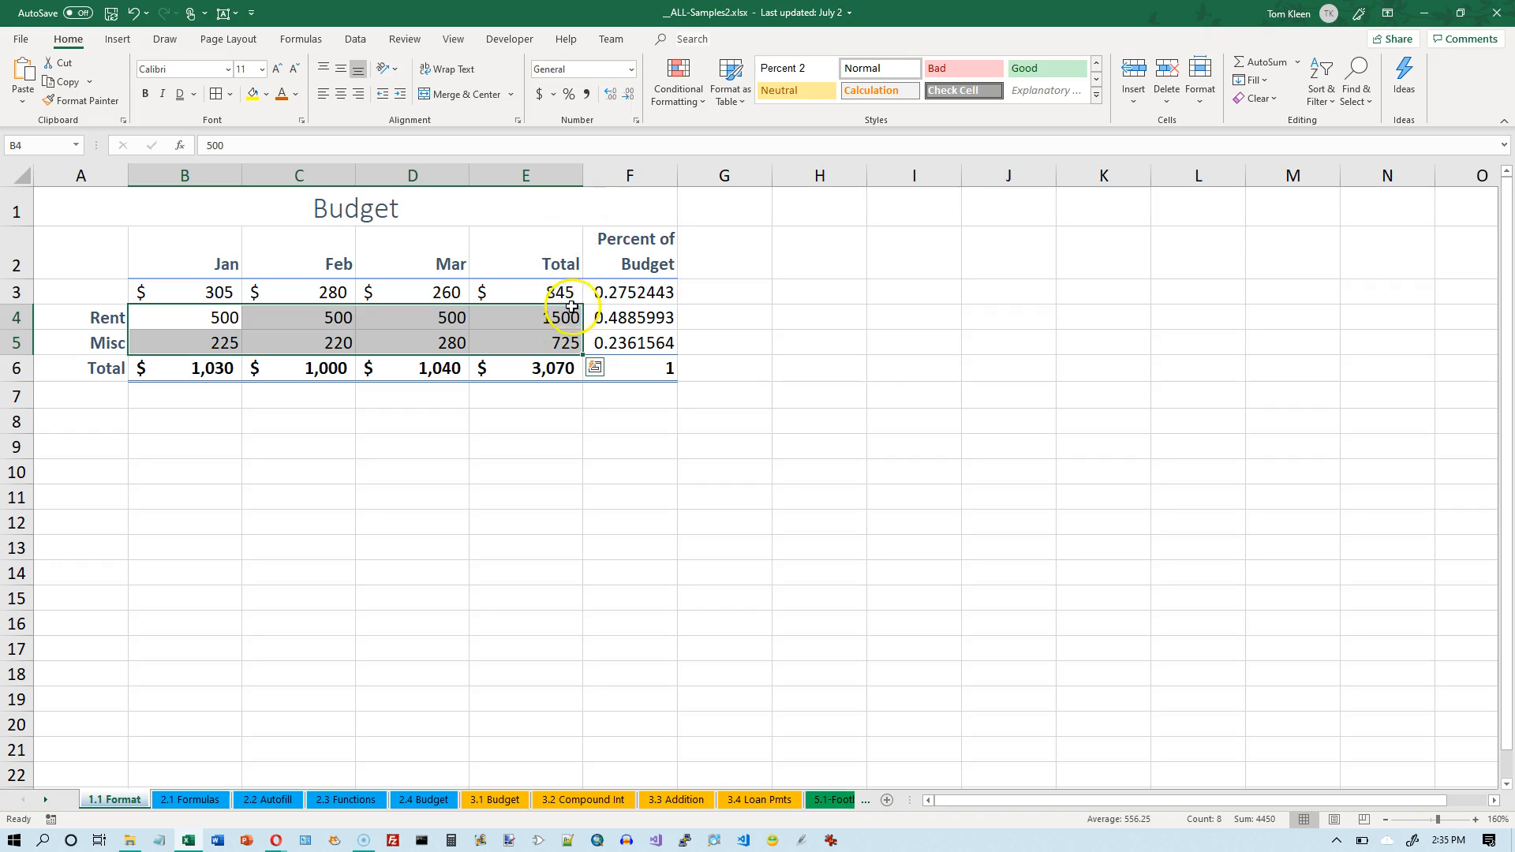
{"action": "left_click", "coordinate": [585, 94]}
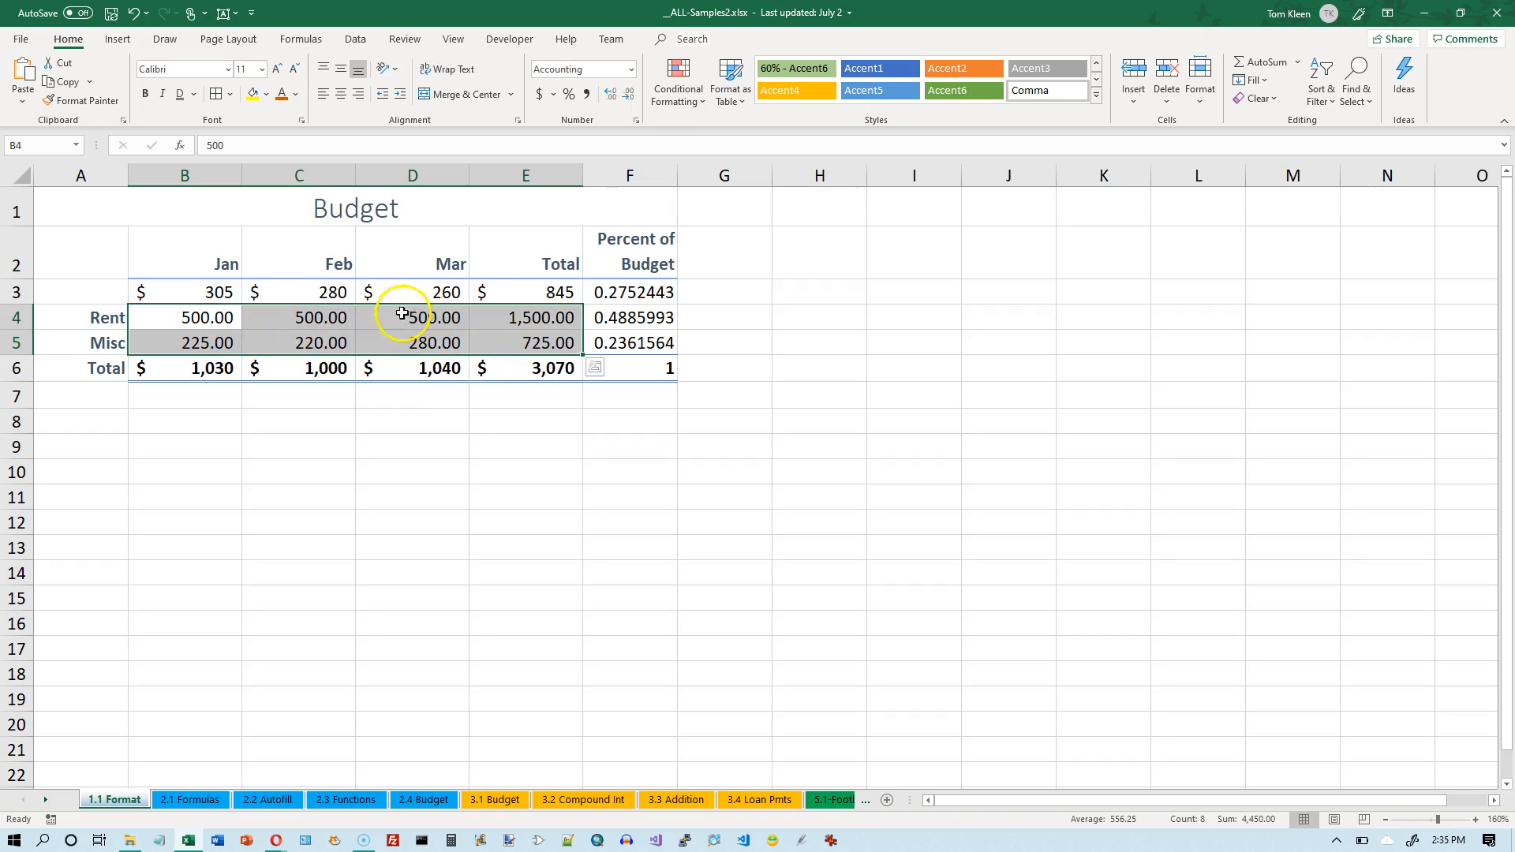
{"action": "left_click", "coordinate": [629, 94]}
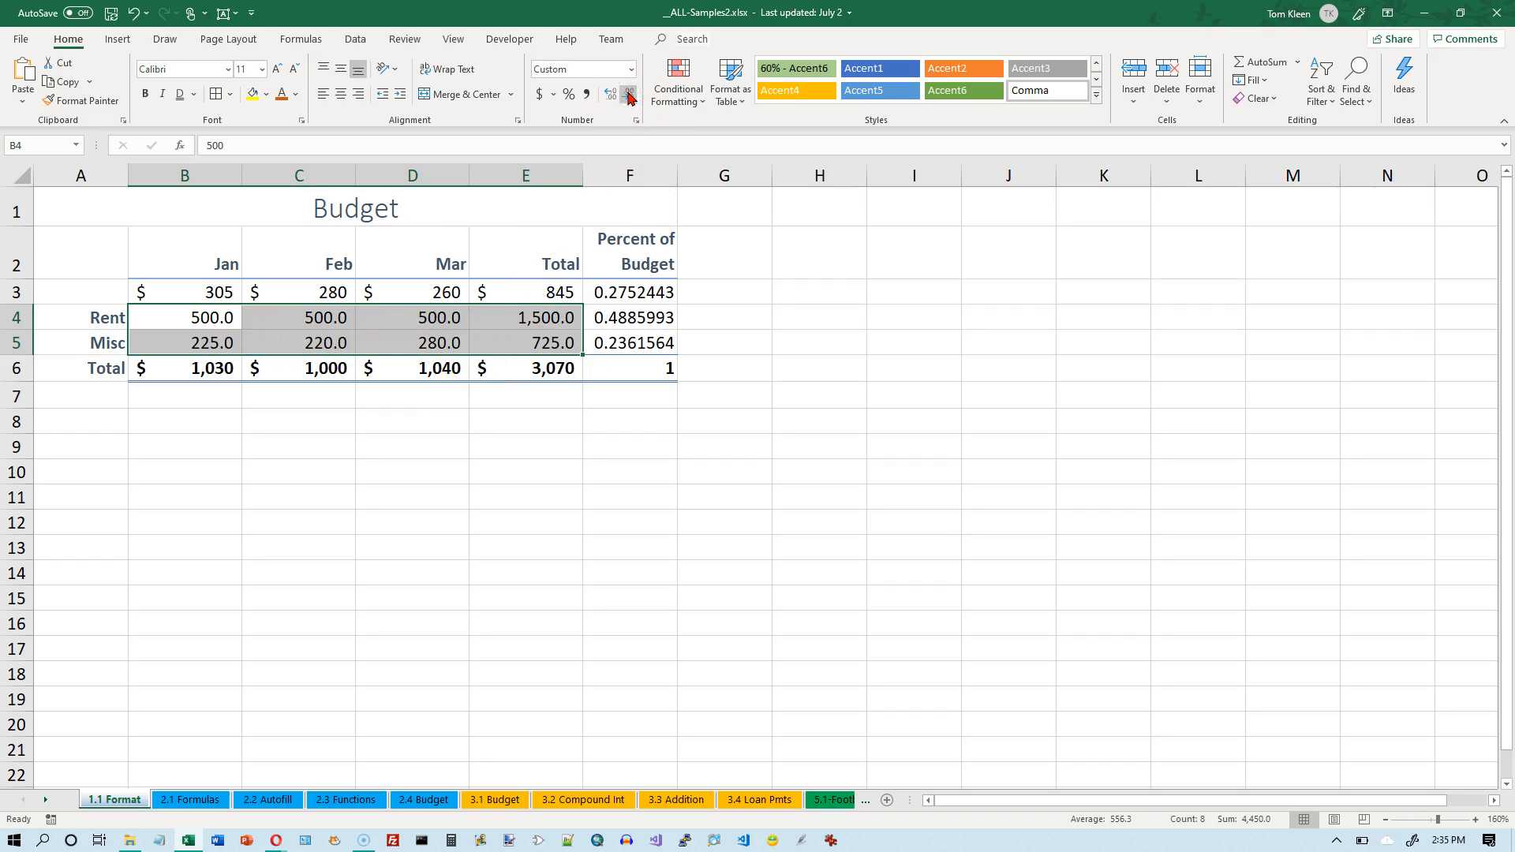
{"action": "left_click", "coordinate": [629, 93]}
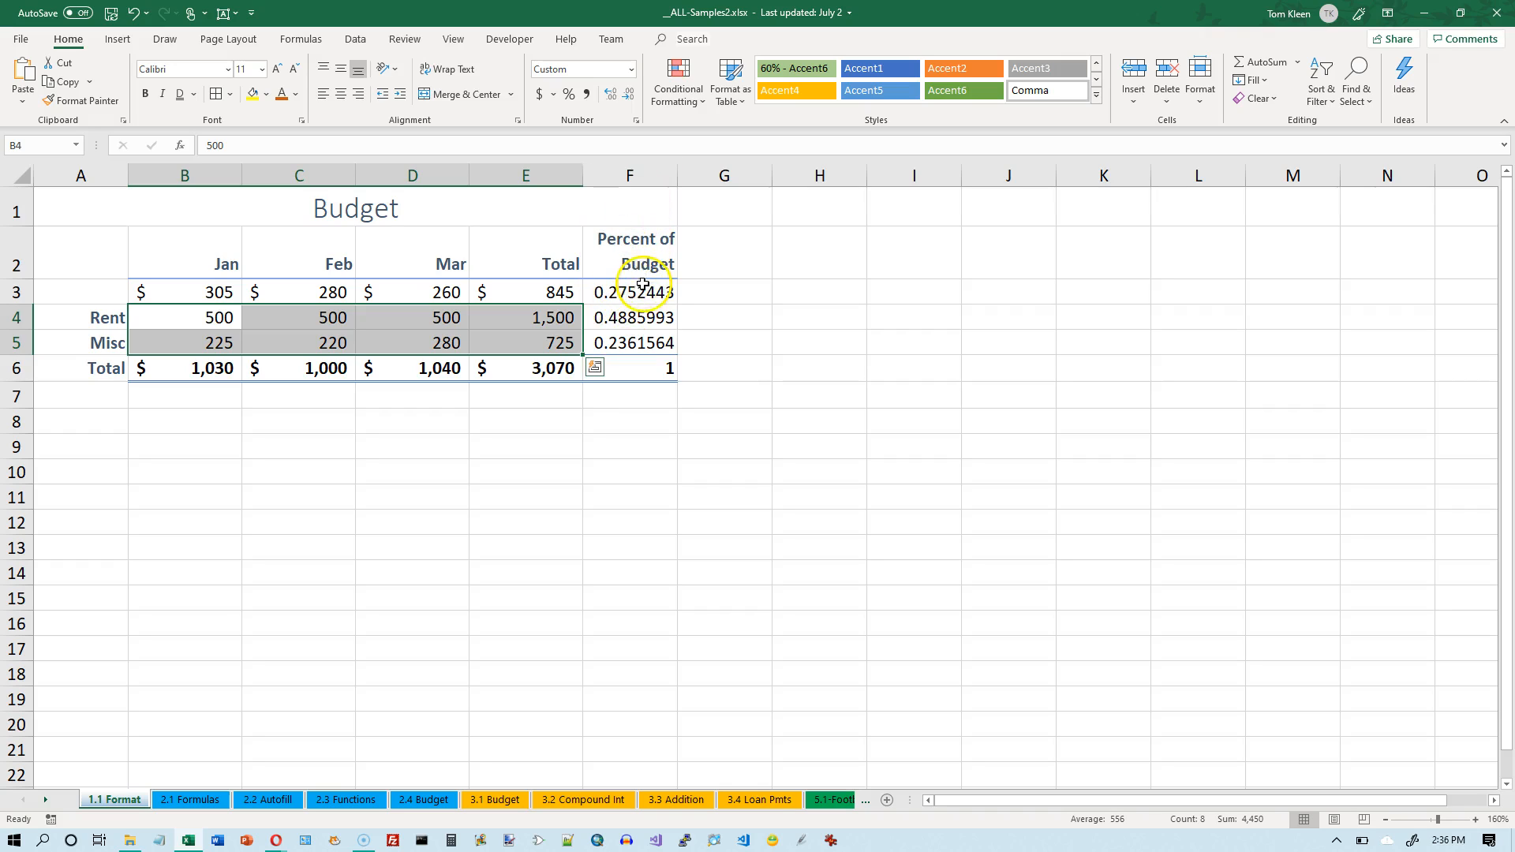
- Format the Percent of Budget values in F3:F6 as whole percentages
{"action": "left_click_drag", "start_coordinate": [632, 292], "coordinate": [635, 367]}
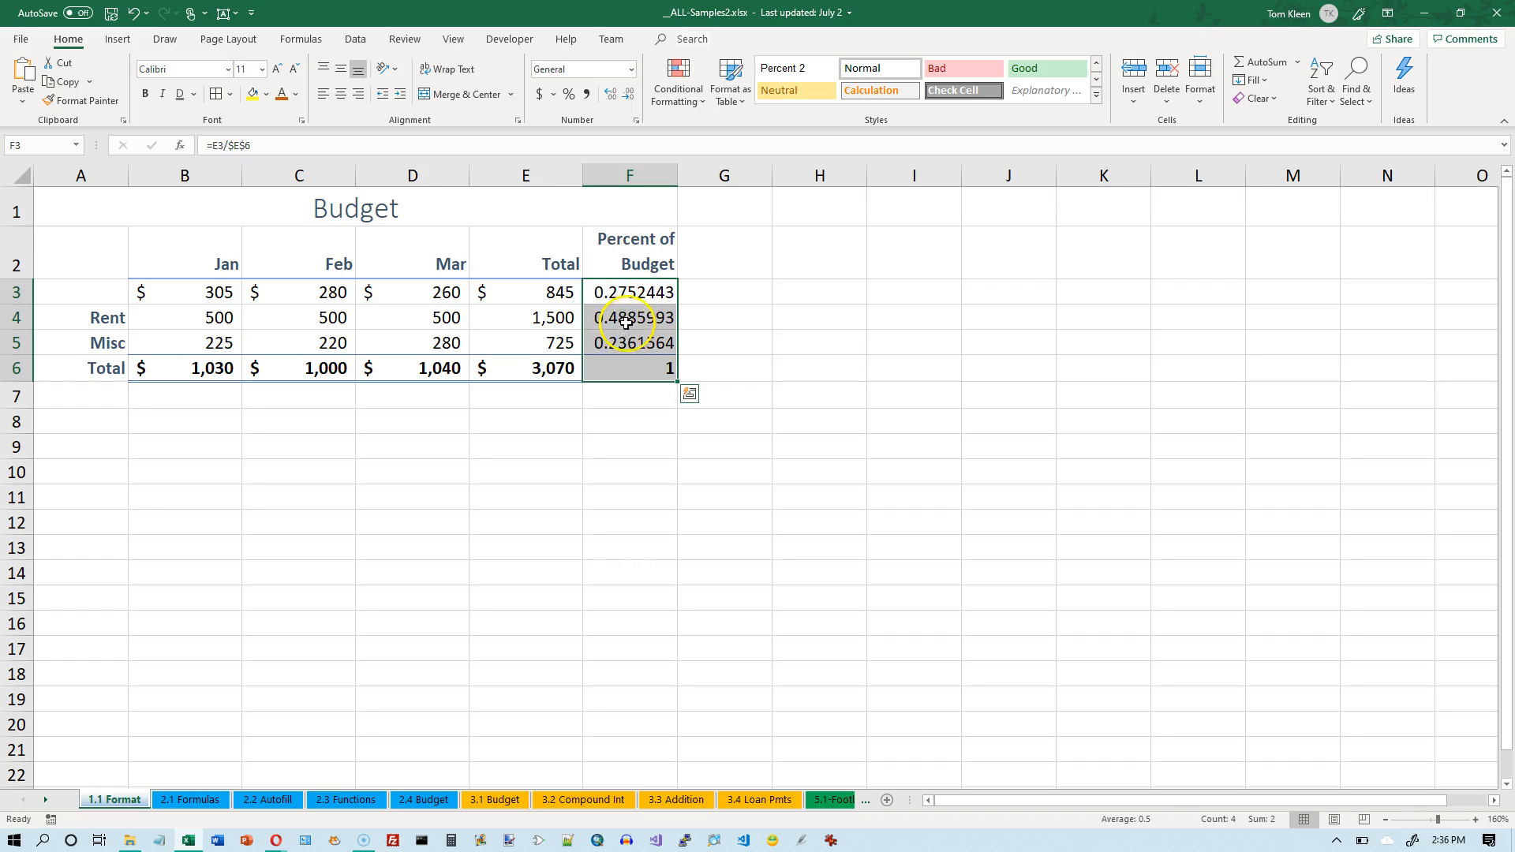
{"action": "left_click", "coordinate": [568, 95]}
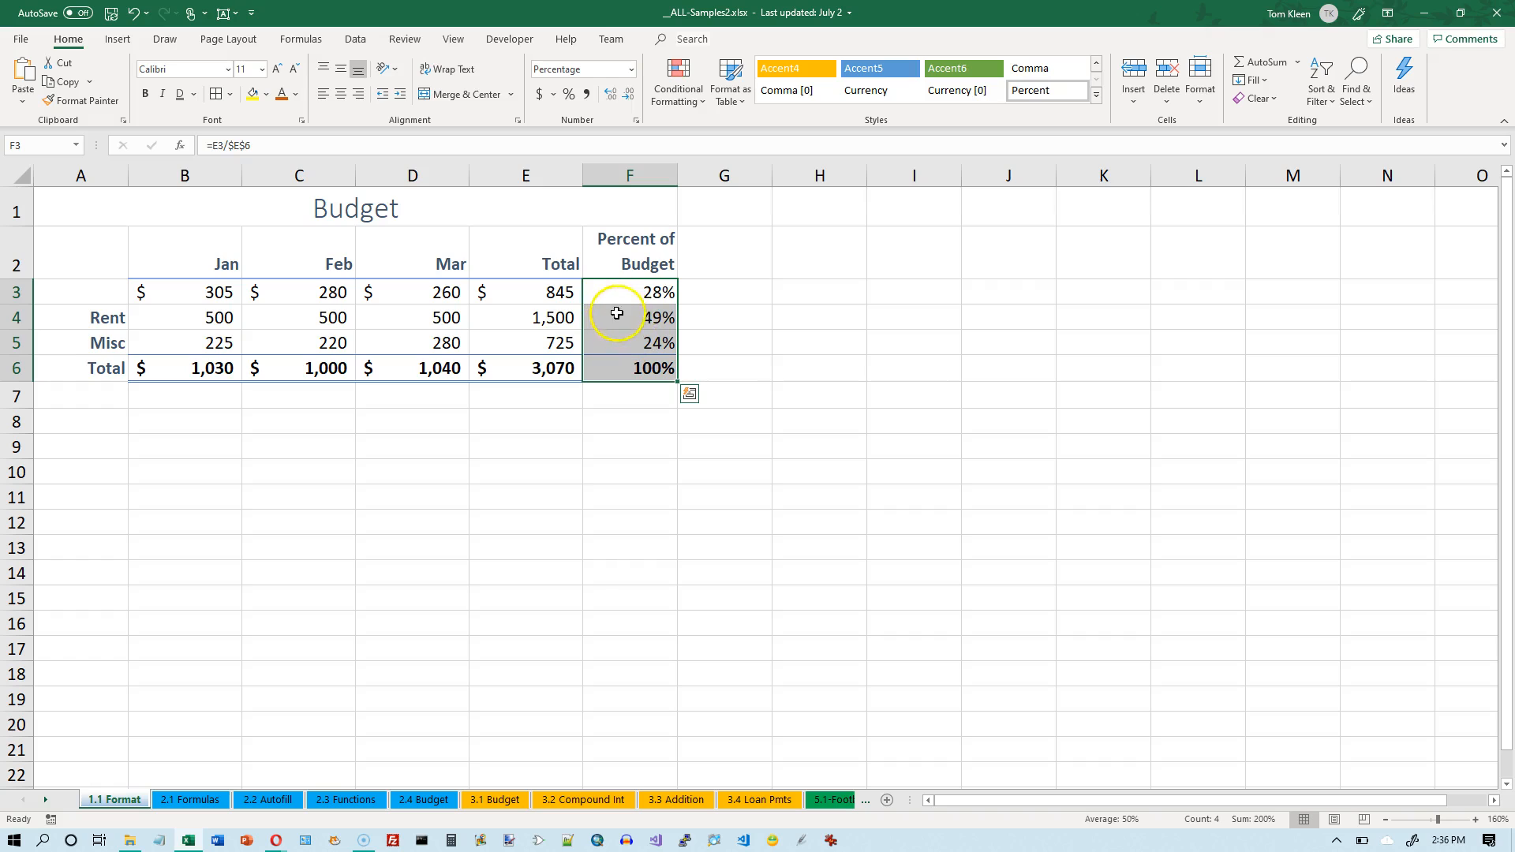
{"action": "left_click", "coordinate": [629, 292]}
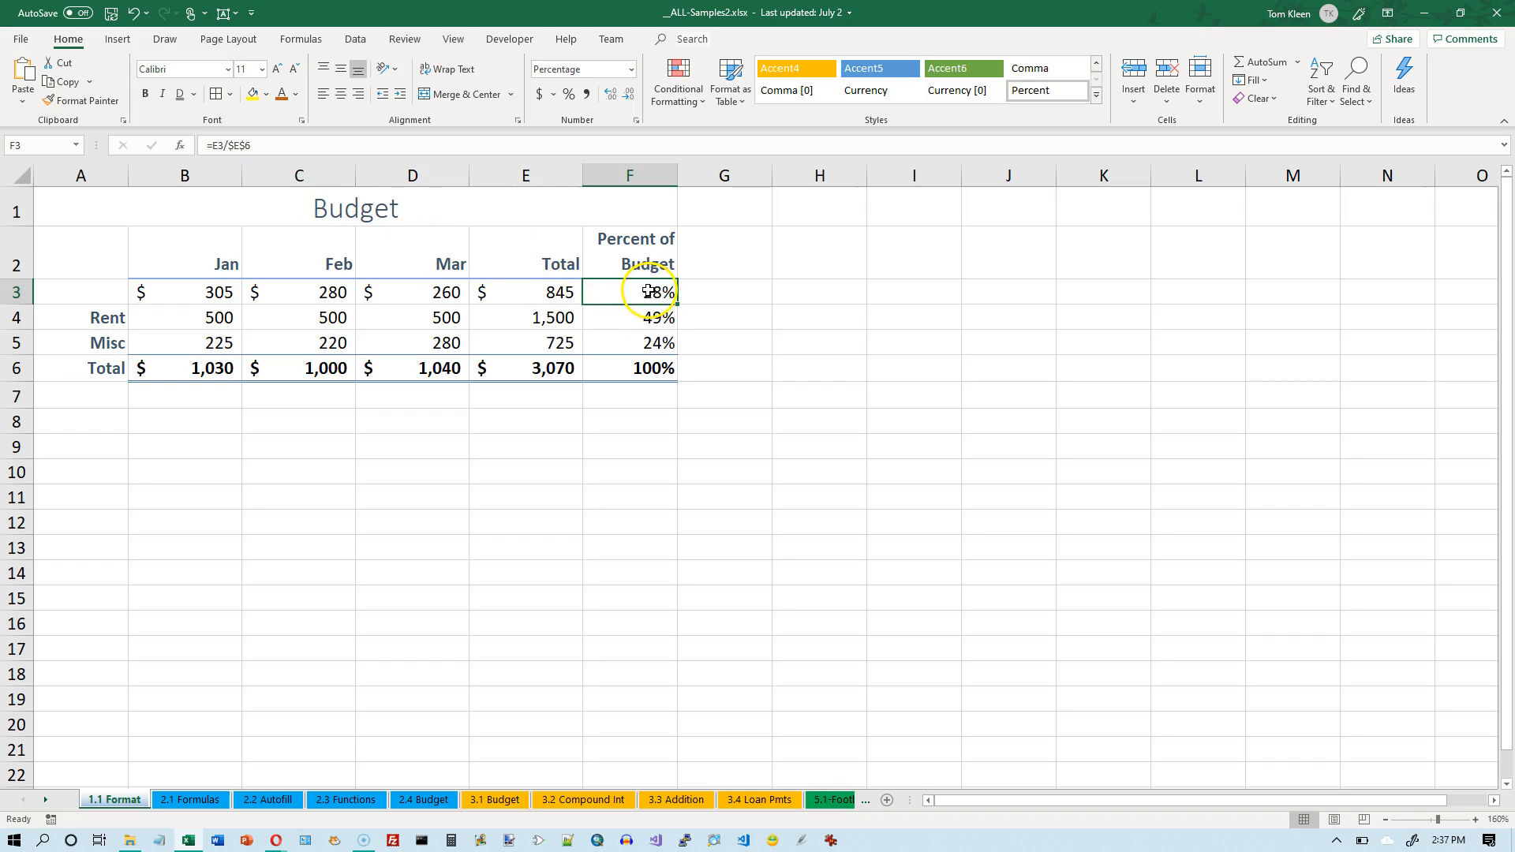
- Increase the Percent of Budget values in F3:F6 to four decimal places
{"action": "left_click_drag", "start_coordinate": [647, 292], "coordinate": [647, 361]}
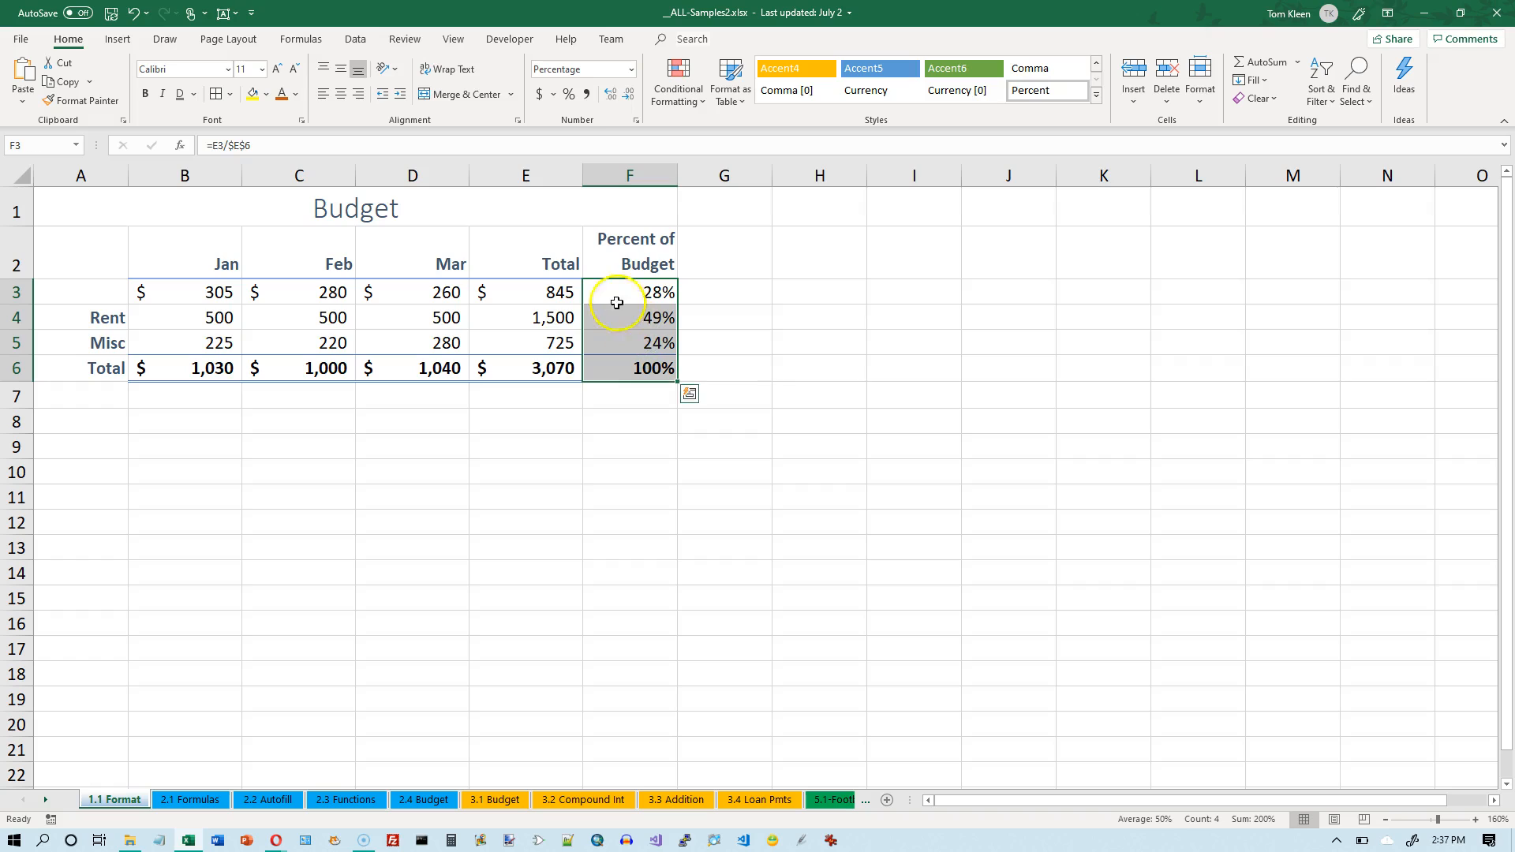
{"action": "left_click", "coordinate": [612, 100]}
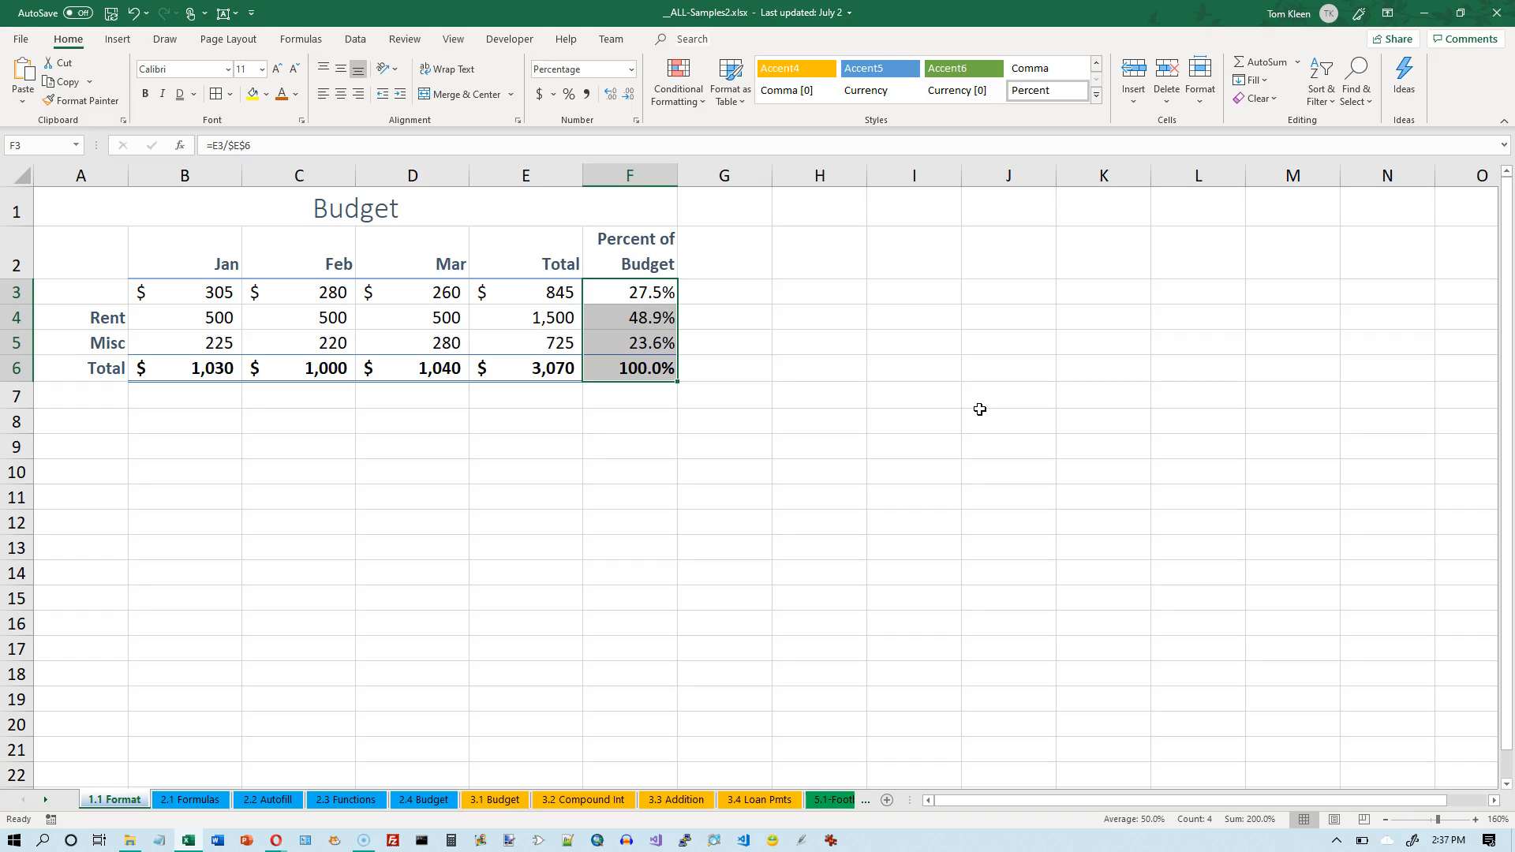
{"action": "key", "text": "ctrl+v"}
{"action": "left_click", "coordinate": [611, 95]}
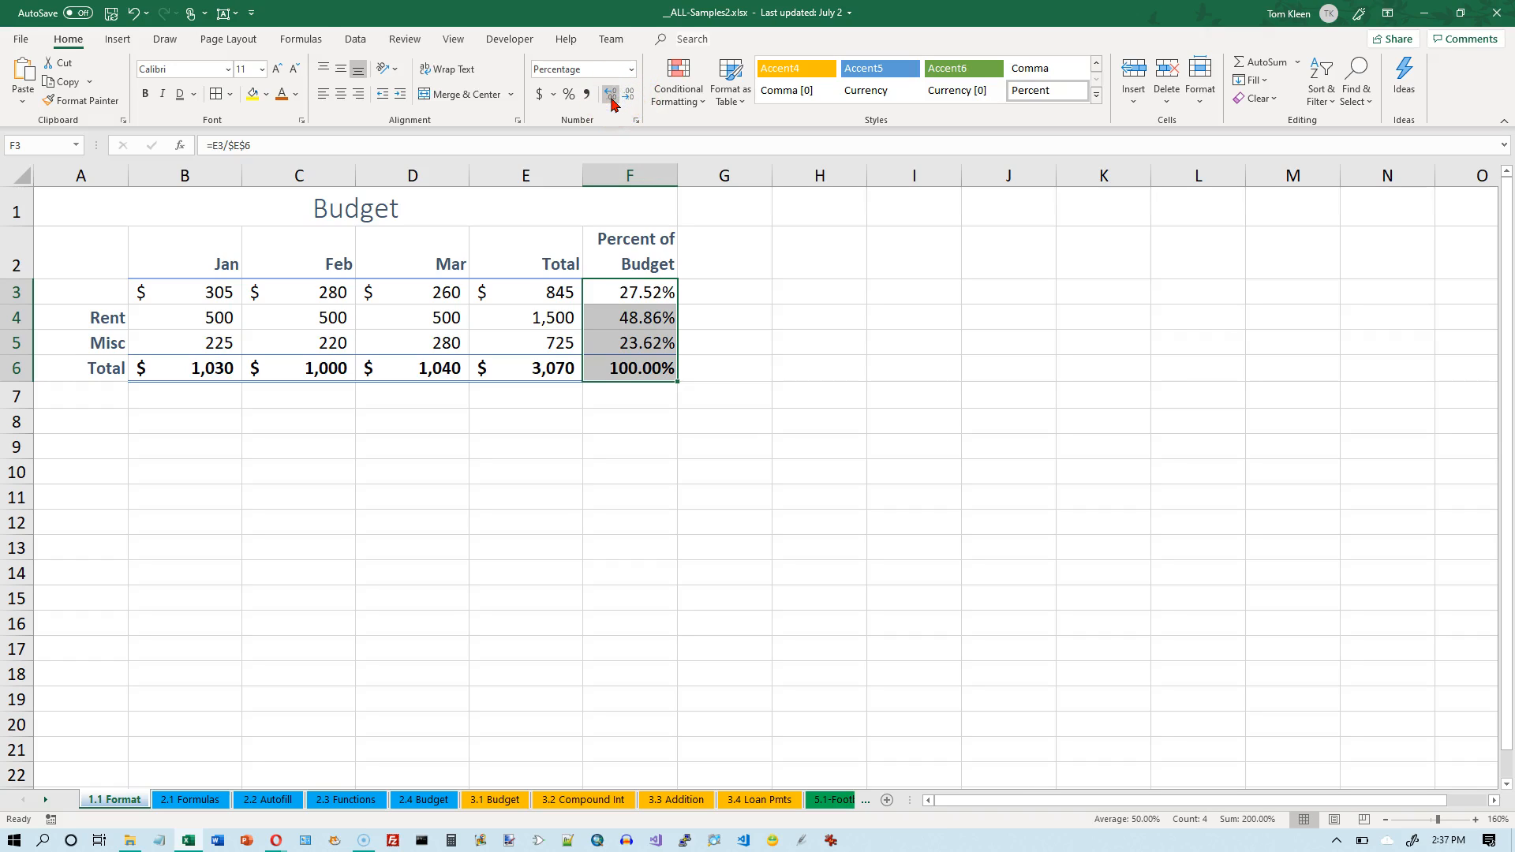
{"action": "left_click", "coordinate": [611, 95]}
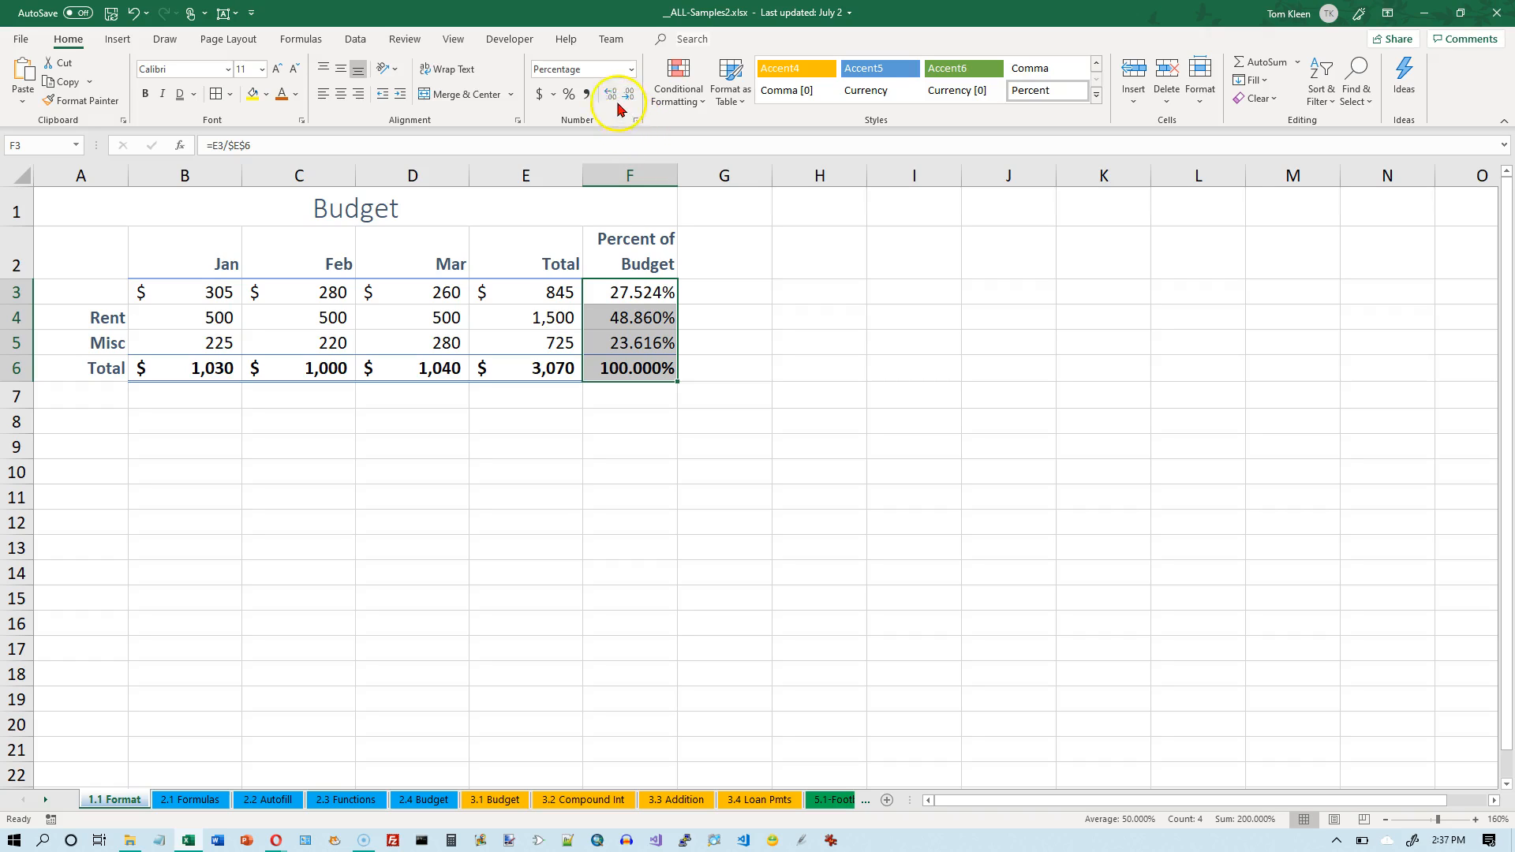
{"action": "left_click", "coordinate": [610, 98]}
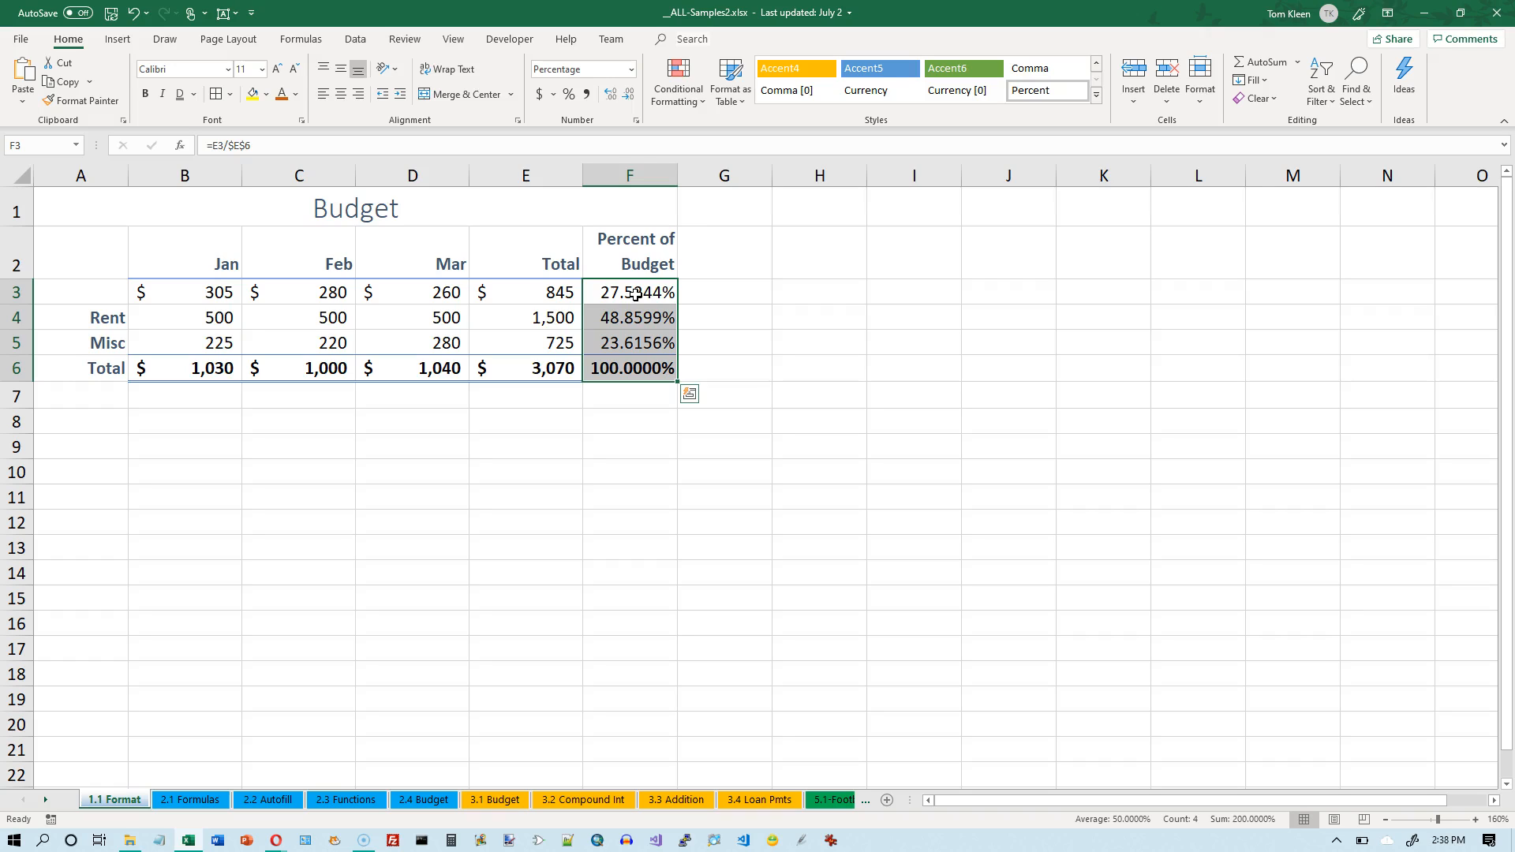
- Open the full number format settings for F3:F6 and preview the General and Number categories
{"action": "left_click", "coordinate": [631, 71]}
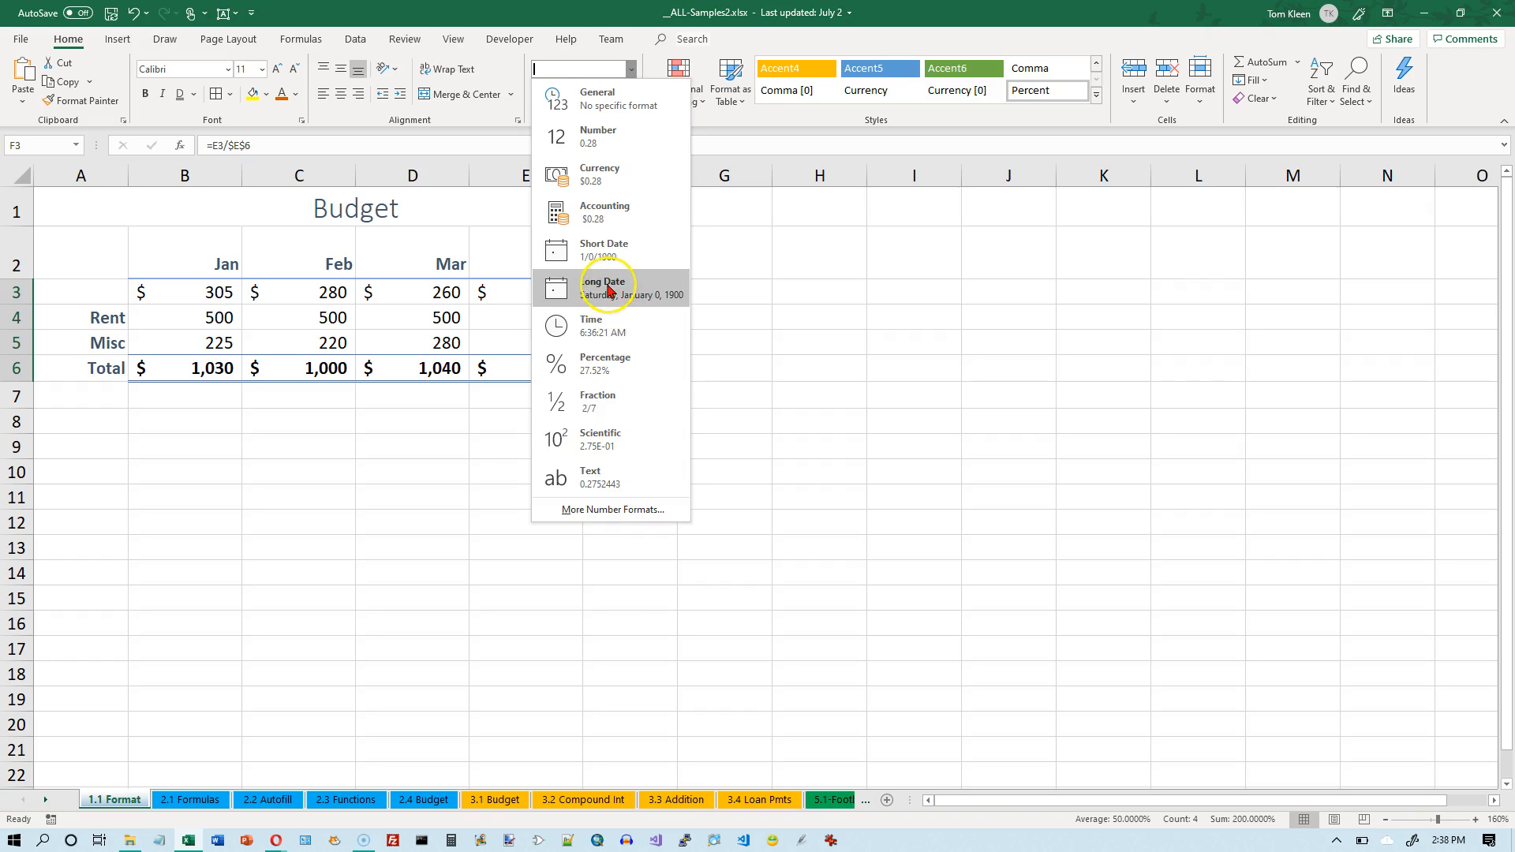
{"action": "left_click", "coordinate": [609, 511]}
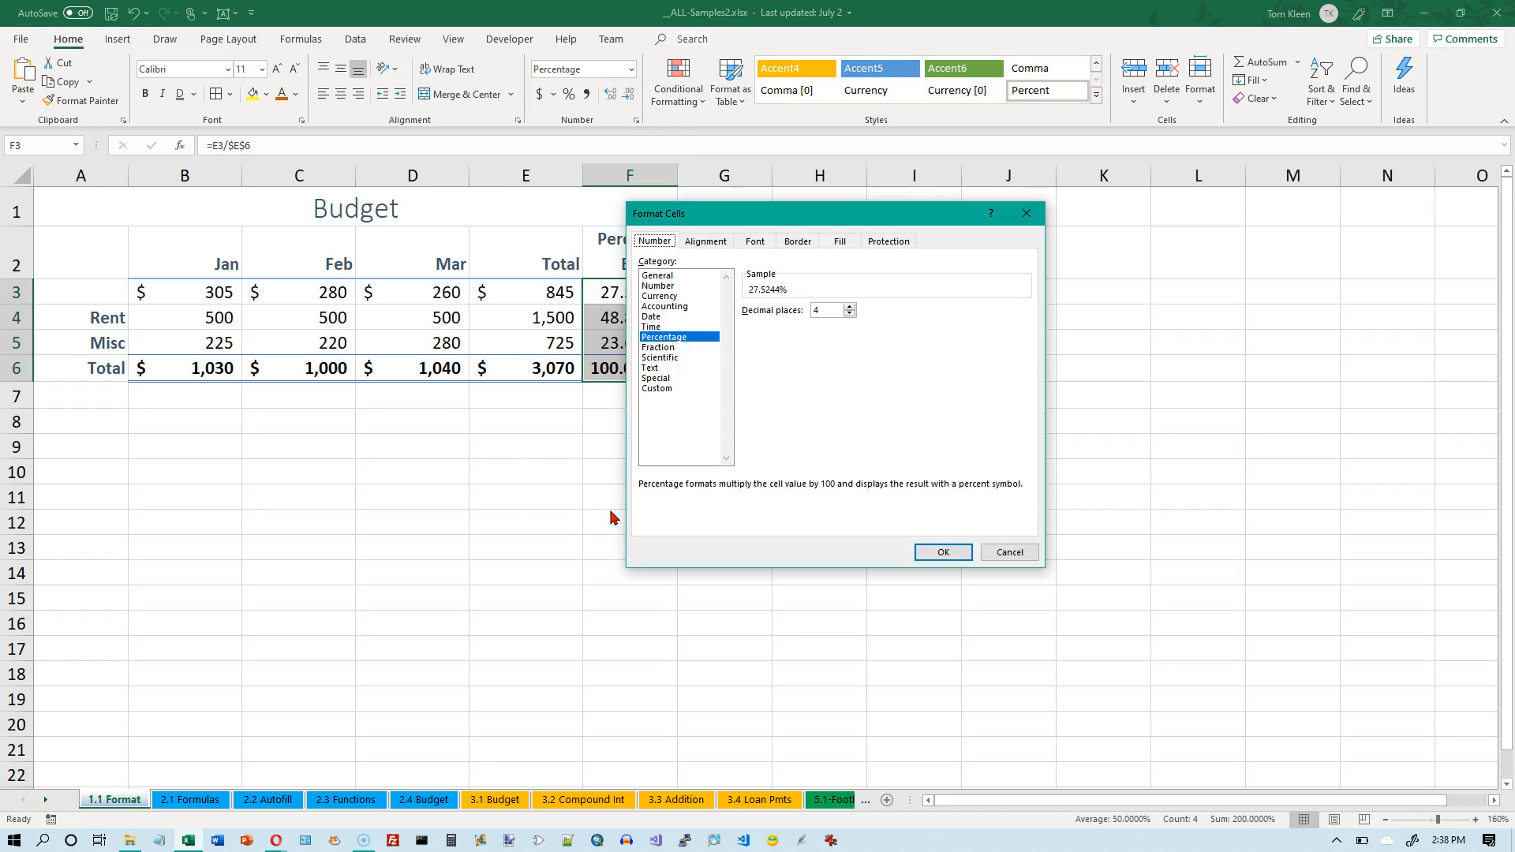
{"action": "left_click", "coordinate": [661, 275]}
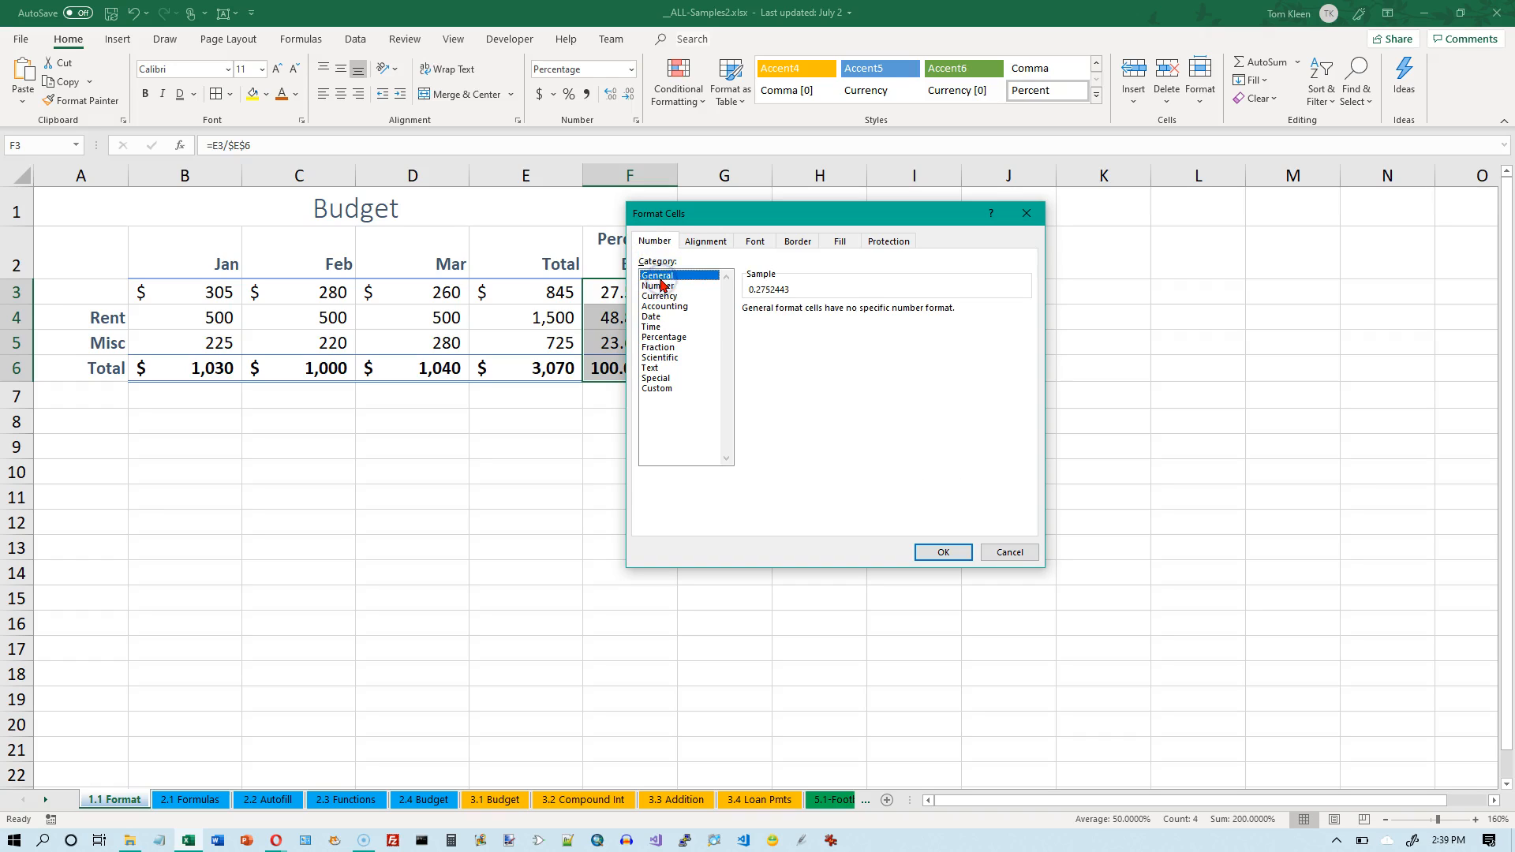
{"action": "left_click", "coordinate": [660, 285]}
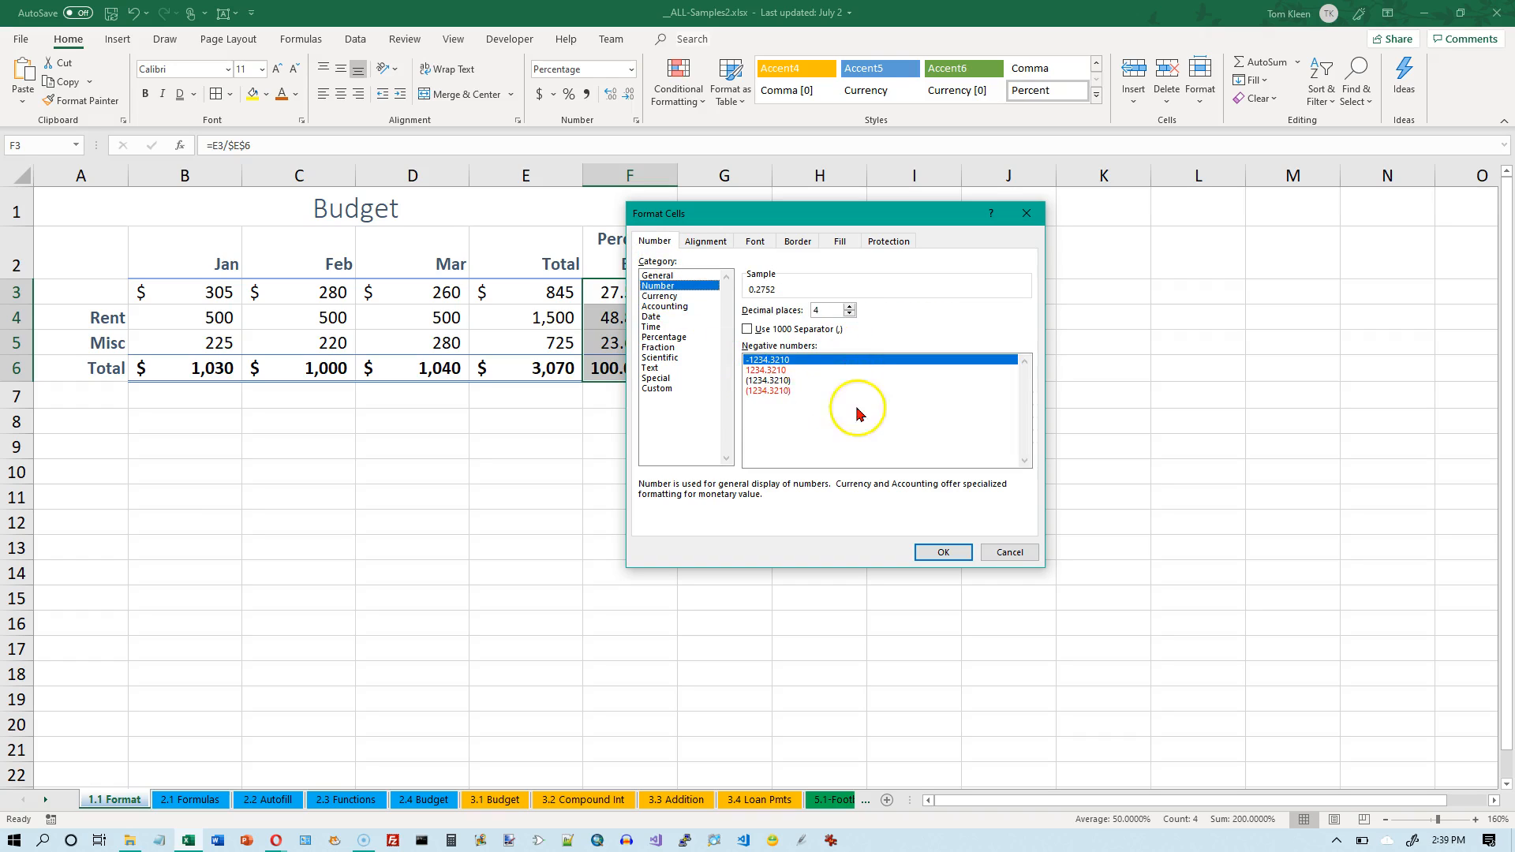
- Preview the Special number formats for F3:F6, comparing Zip Code, Zip Code + 4, Phone Number and Social Security Number
{"action": "left_click", "coordinate": [652, 379]}
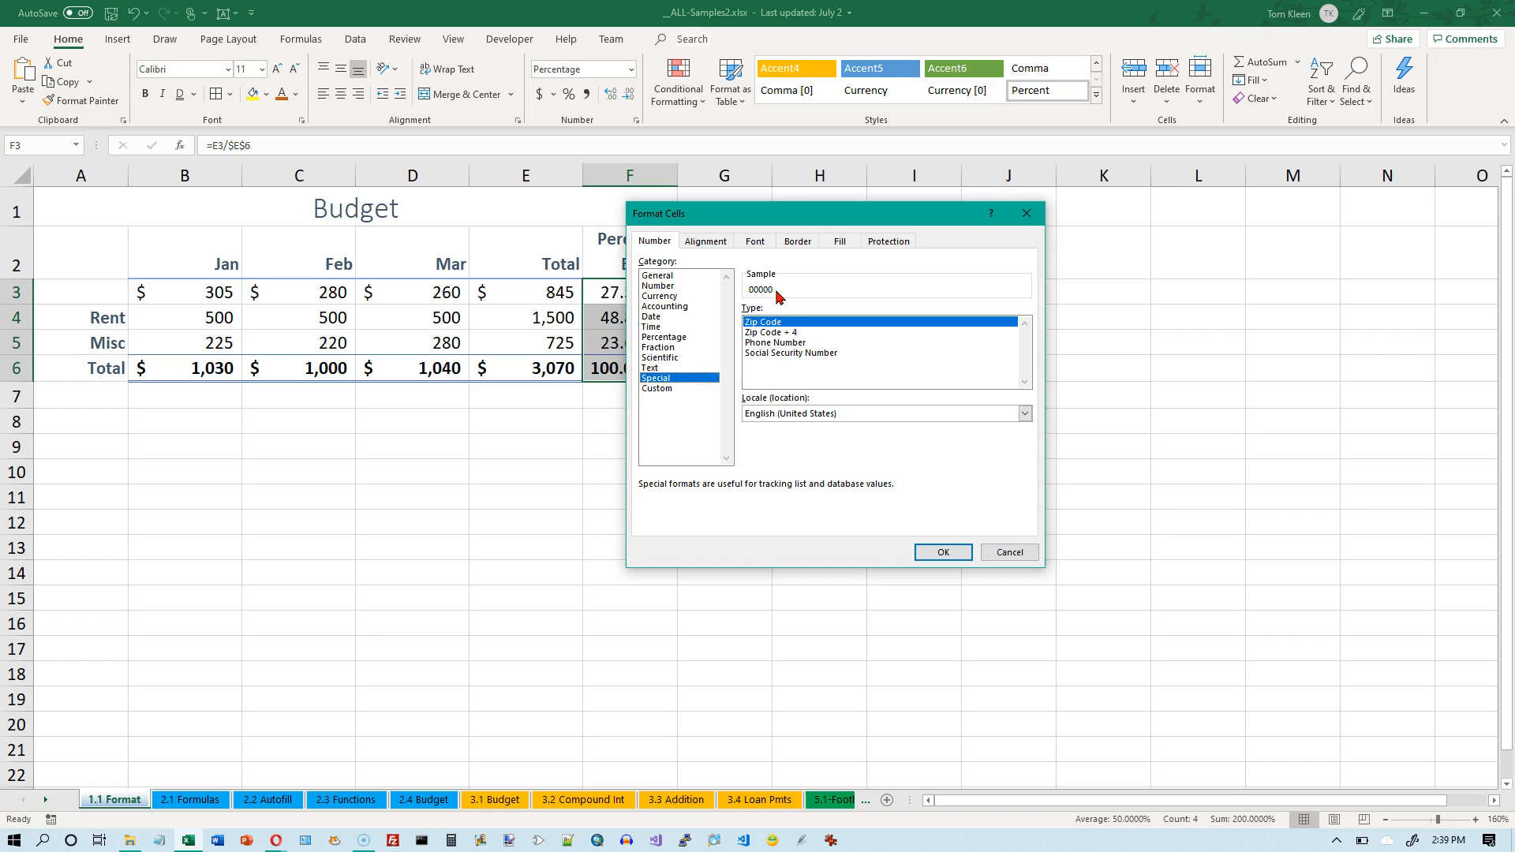
{"action": "left_click", "coordinate": [770, 333]}
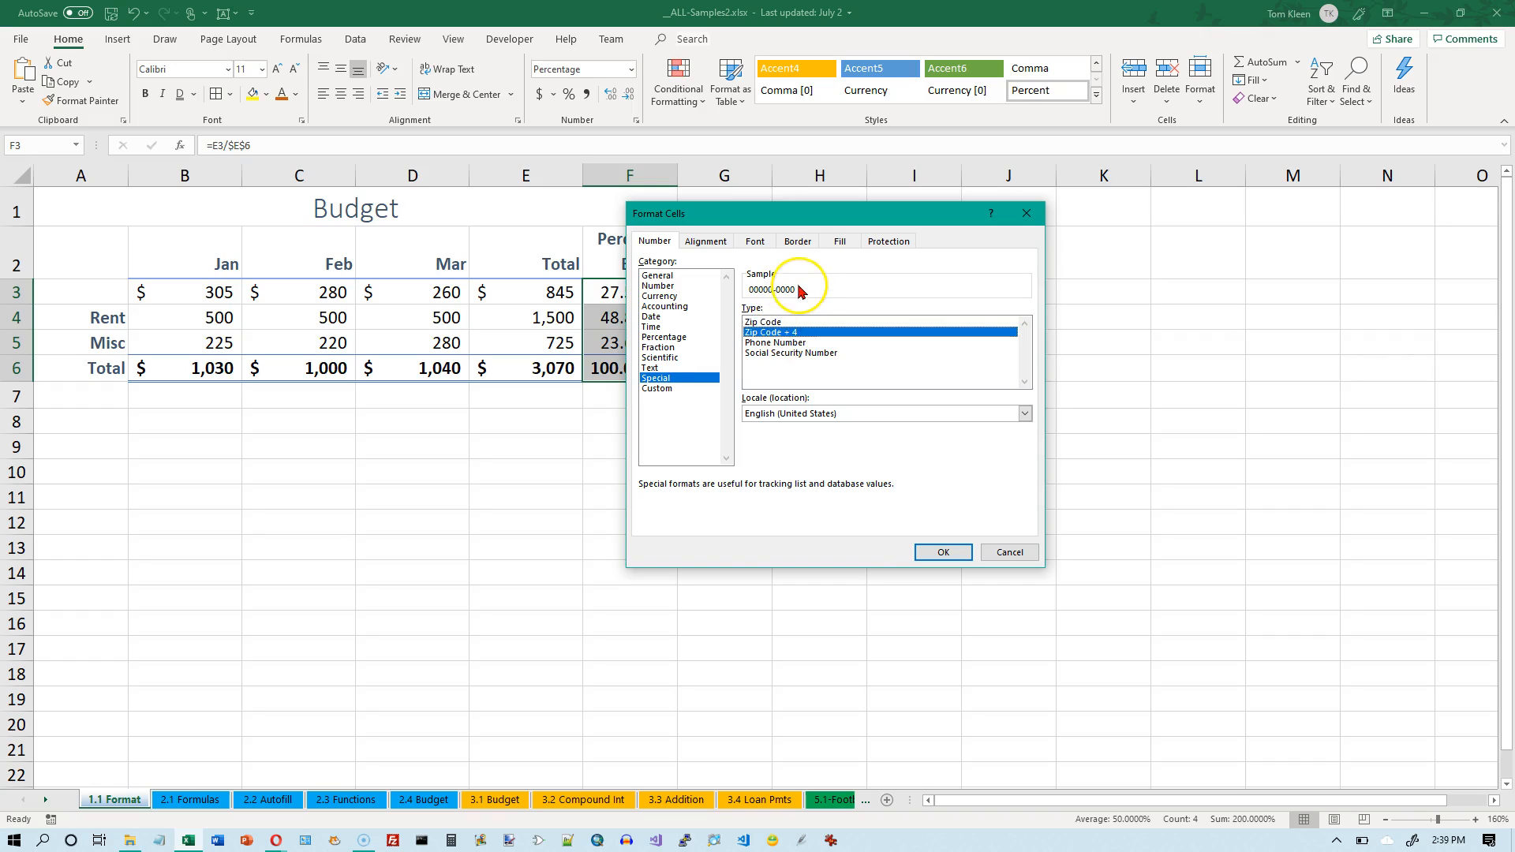
{"action": "left_click", "coordinate": [792, 344]}
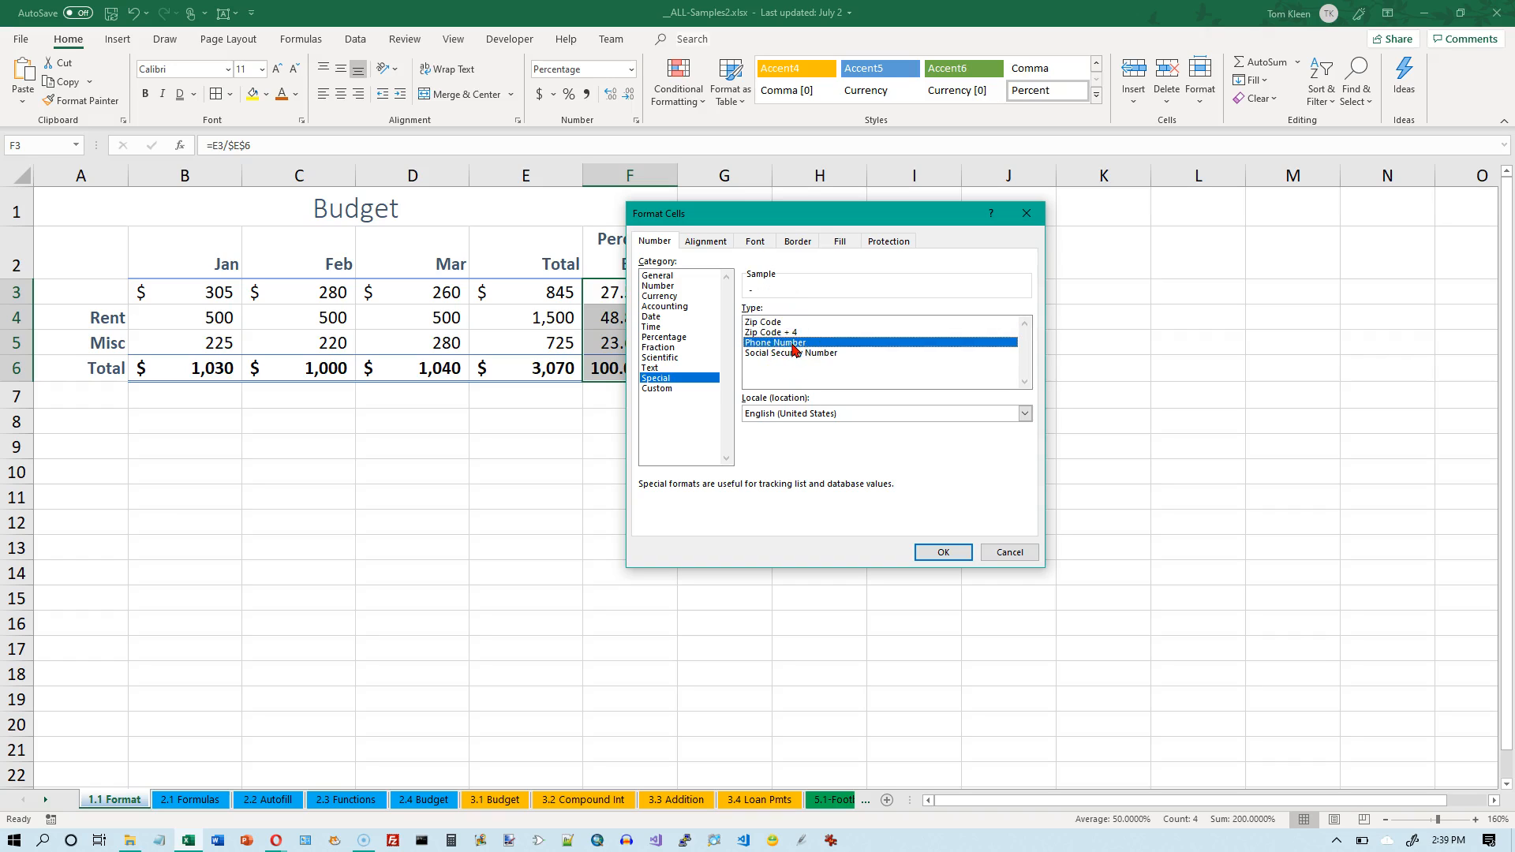
{"action": "left_click", "coordinate": [795, 355]}
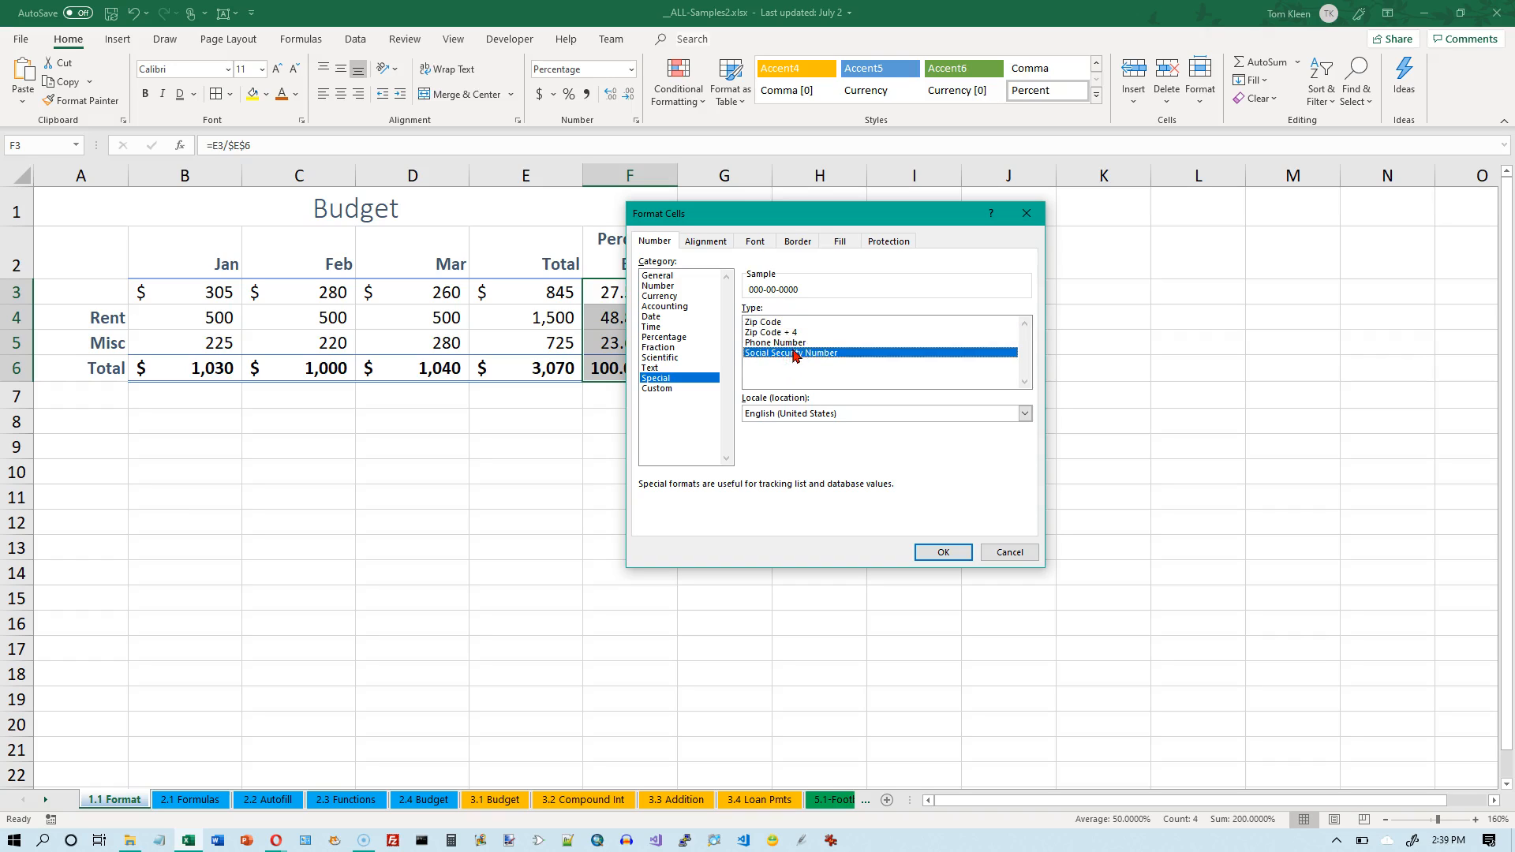
{"action": "left_click", "coordinate": [785, 344]}
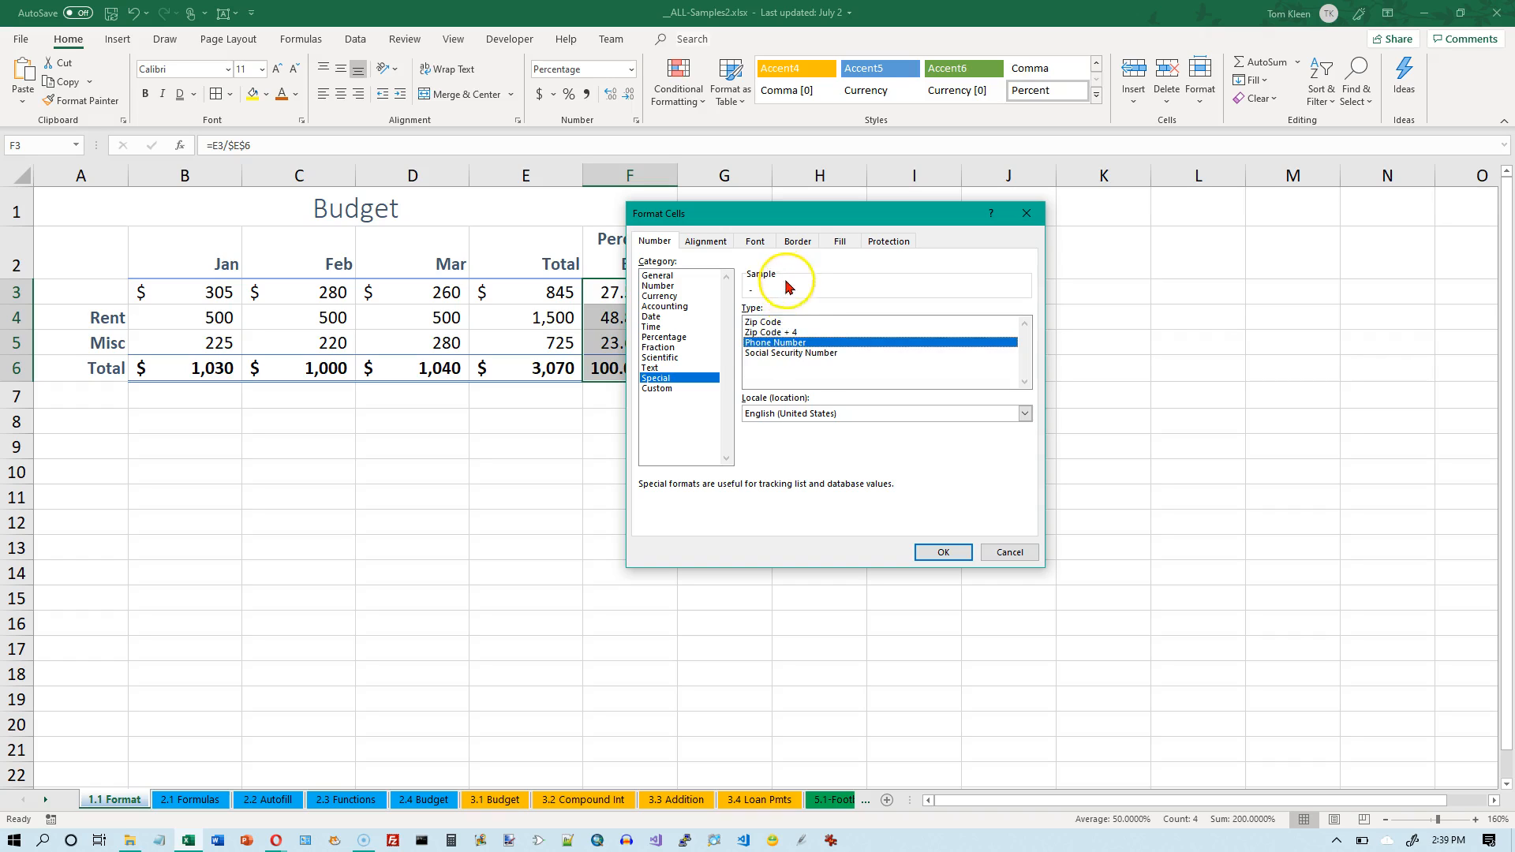
{"action": "left_click", "coordinate": [785, 354]}
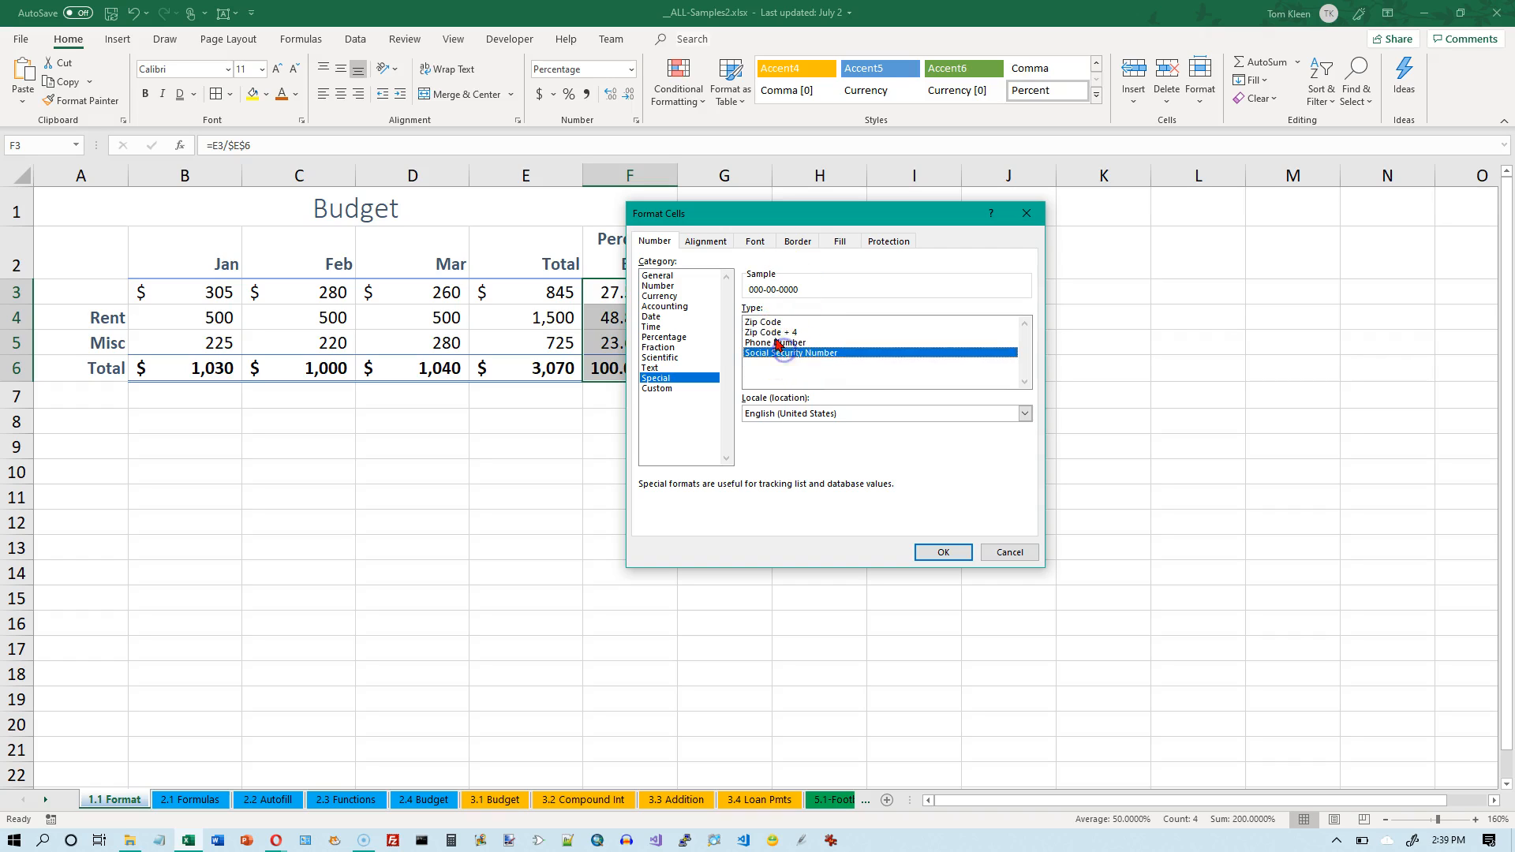
{"action": "left_click", "coordinate": [772, 334]}
{"action": "left_click", "coordinate": [764, 323]}
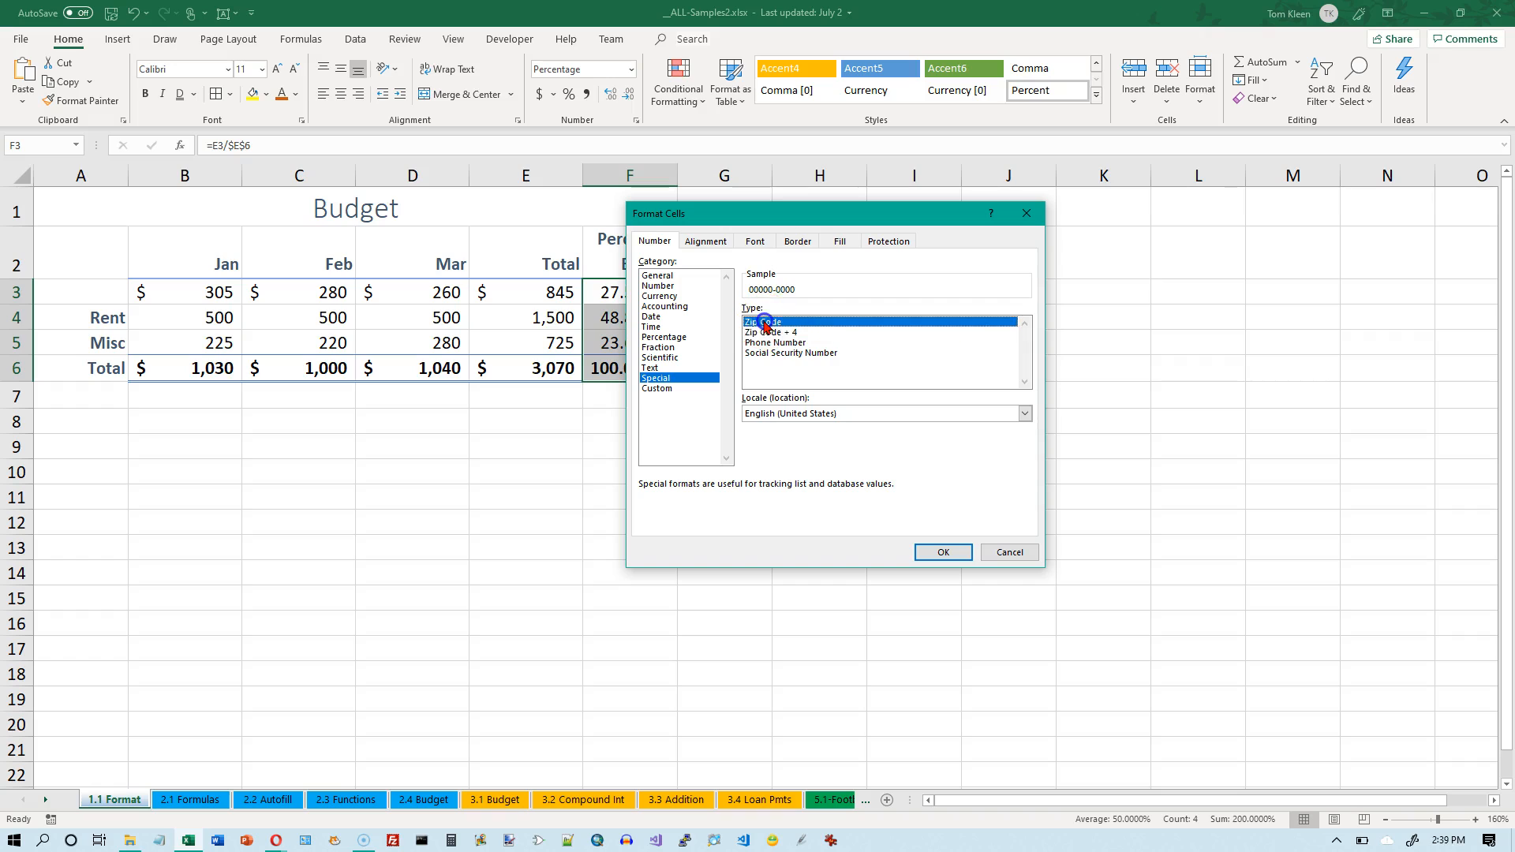
{"action": "left_click", "coordinate": [769, 333]}
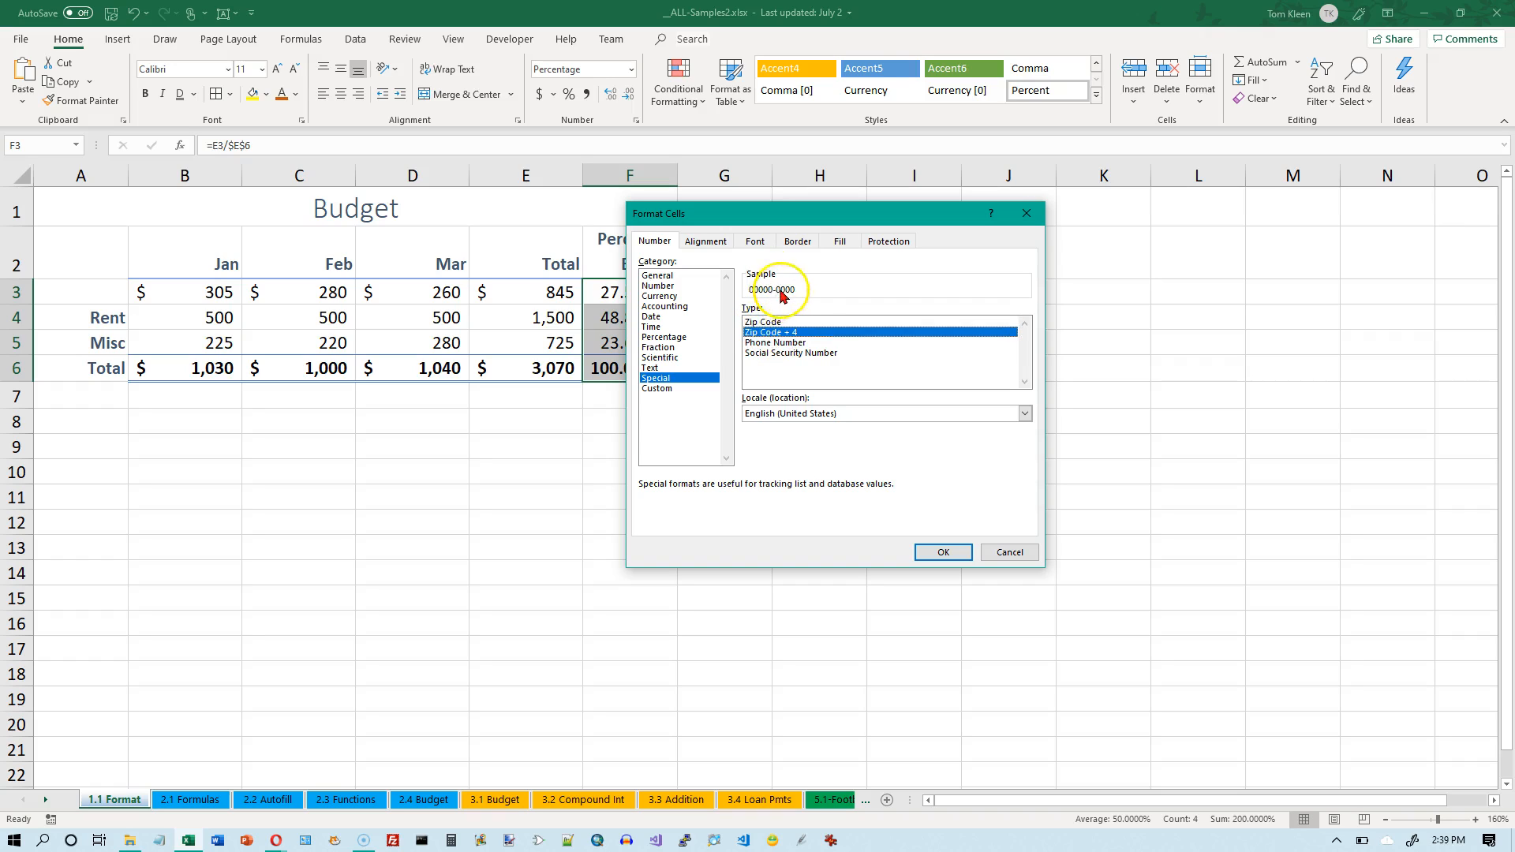
- Apply the custom format 000--00--0000, based on the Social Security Number format, to F3:F6 and widen column F to fit the values
{"action": "left_click", "coordinate": [769, 354]}
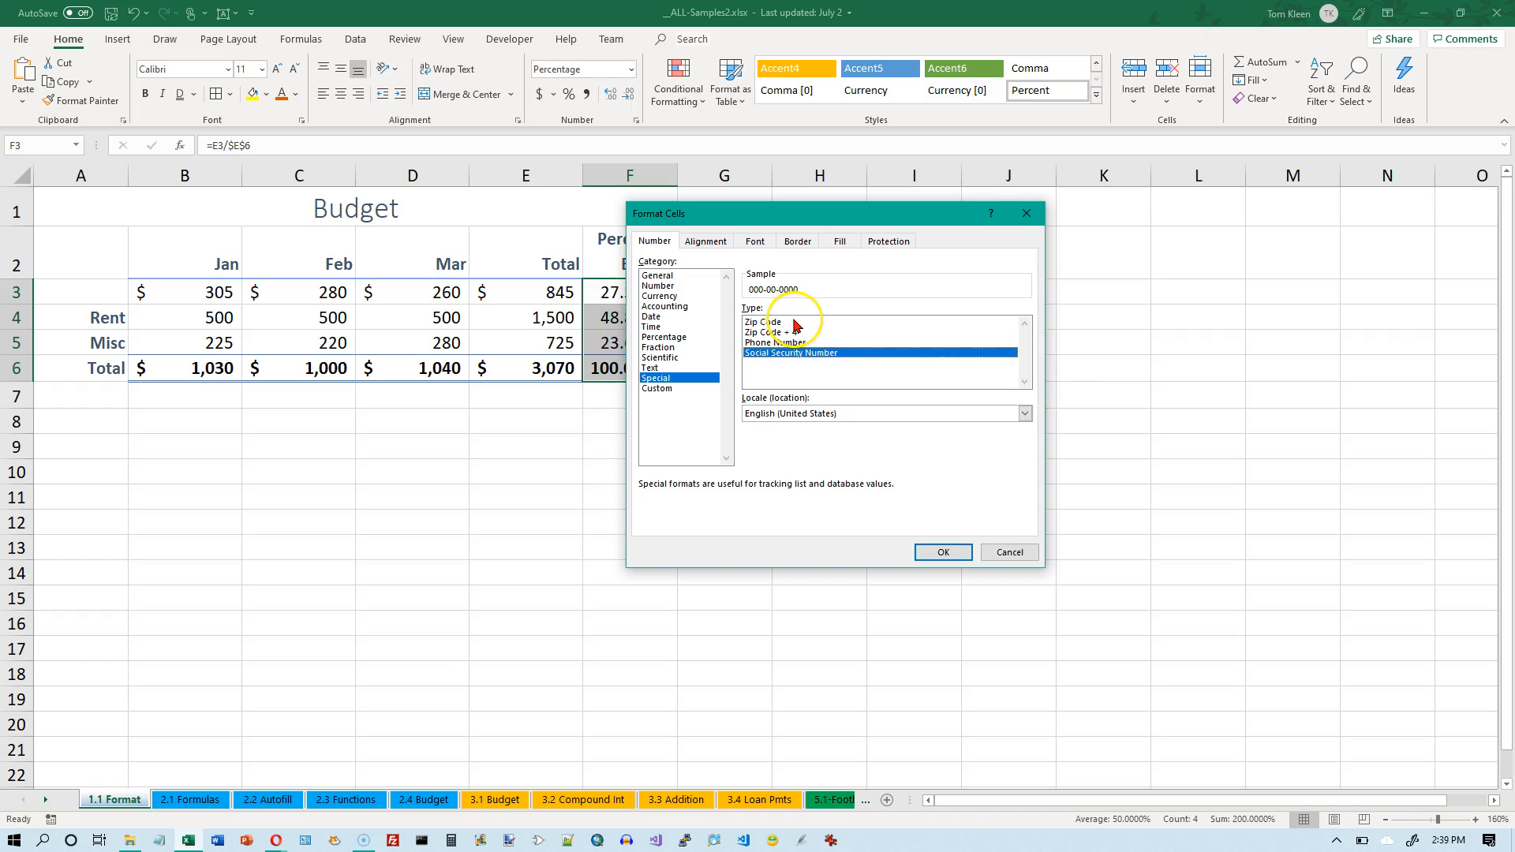
{"action": "left_click", "coordinate": [656, 388]}
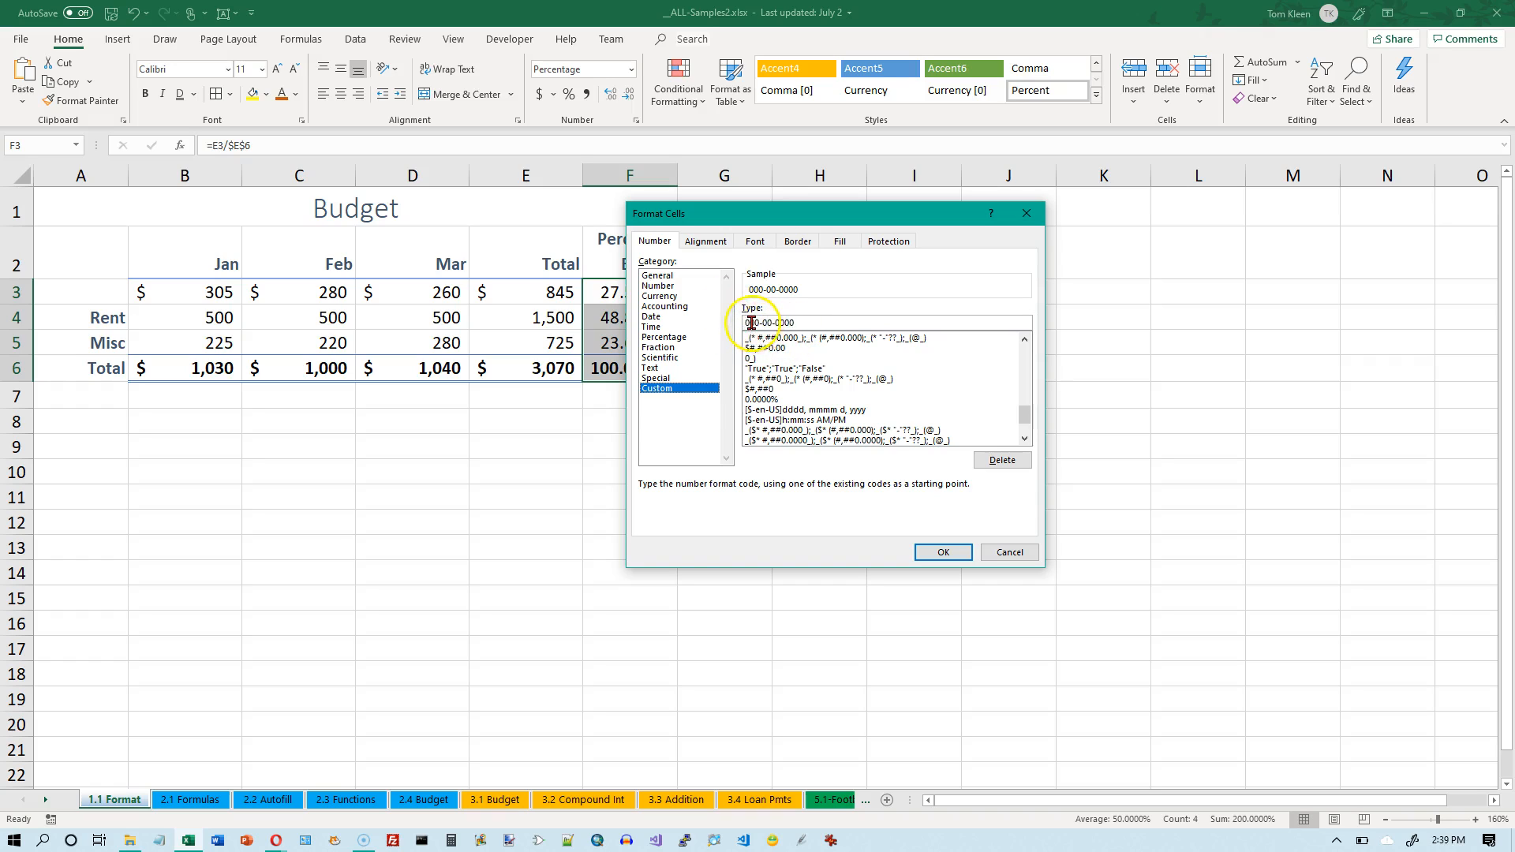
{"action": "left_click", "coordinate": [797, 323]}
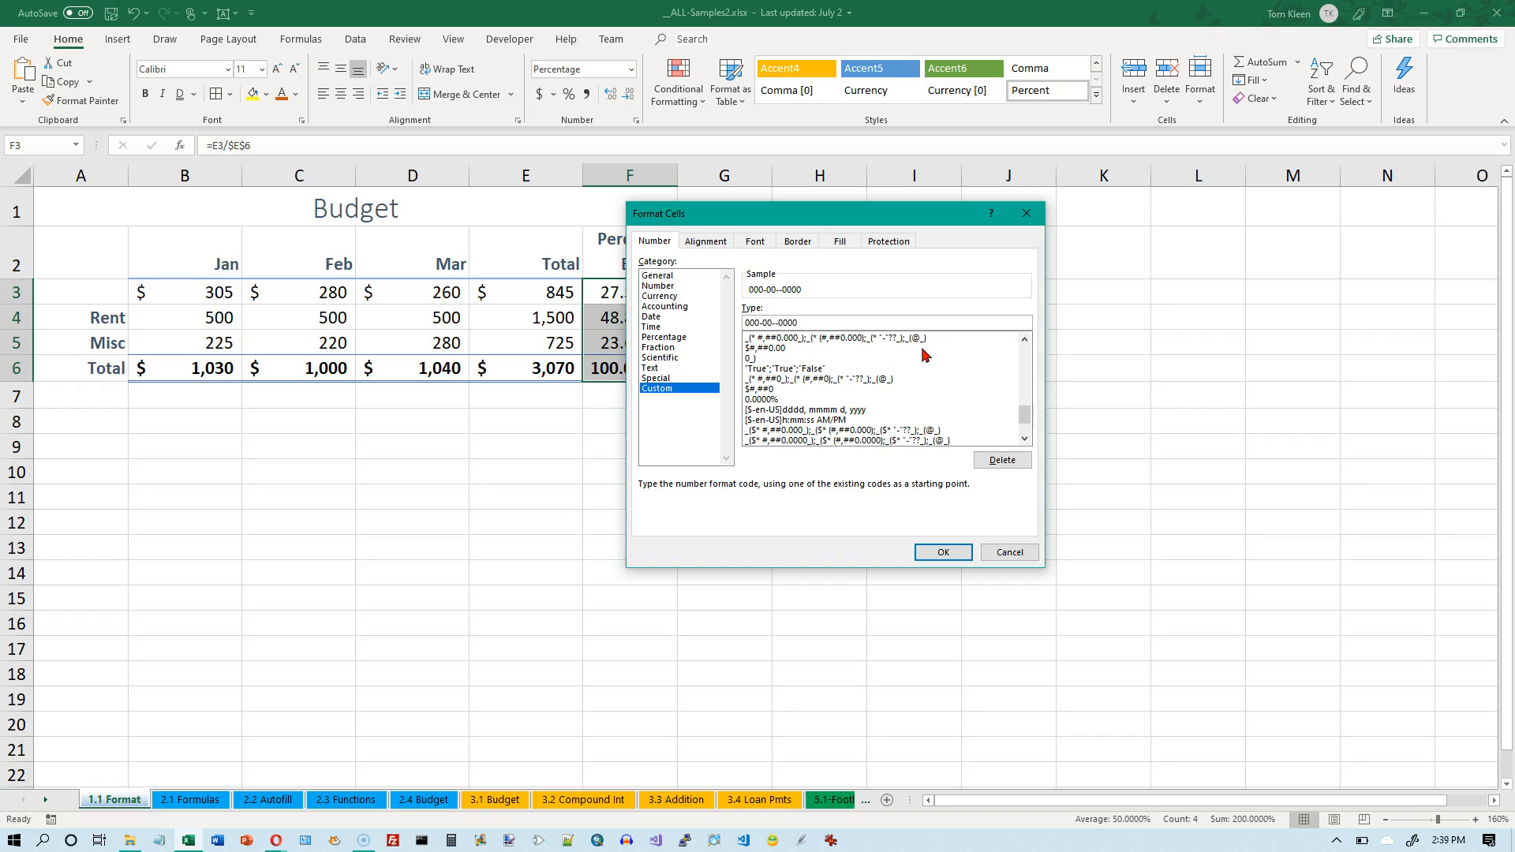
{"action": "type", "text": "-"}
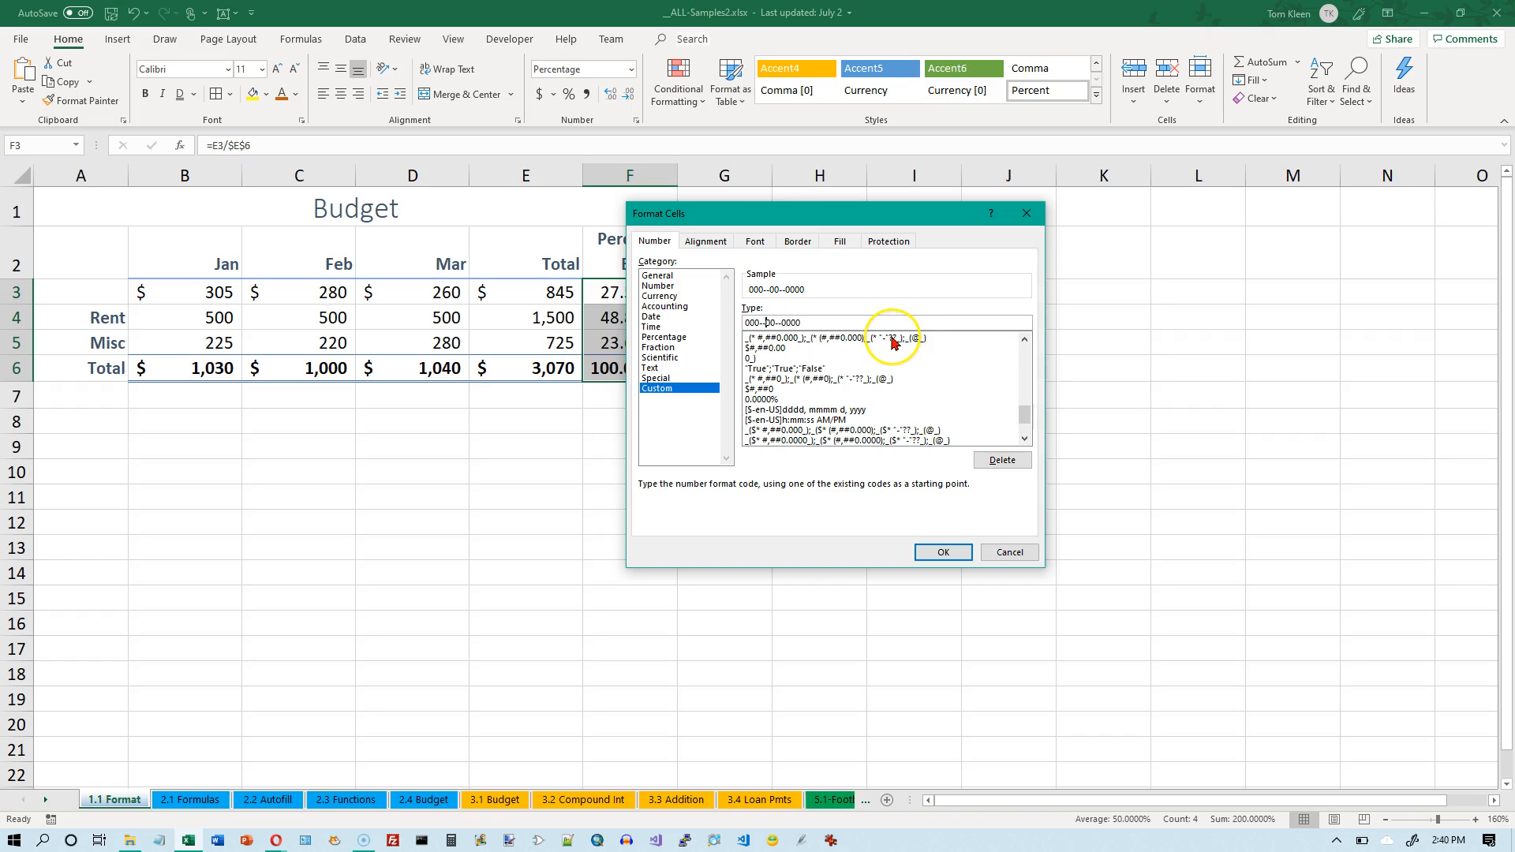
{"action": "left_click", "coordinate": [941, 551]}
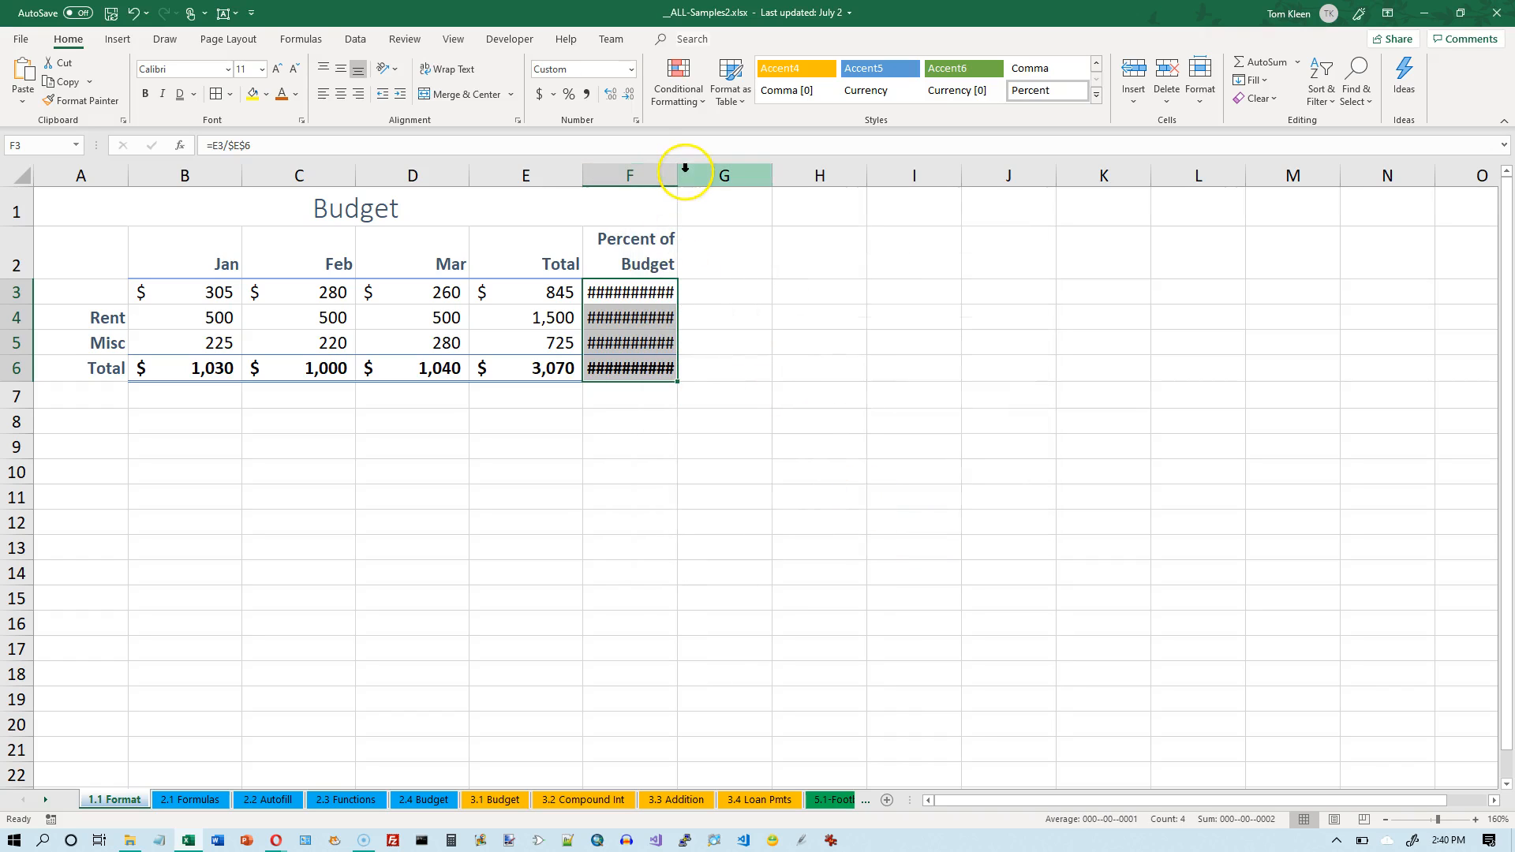
{"action": "left_click_drag", "start_coordinate": [679, 176], "coordinate": [772, 184]}
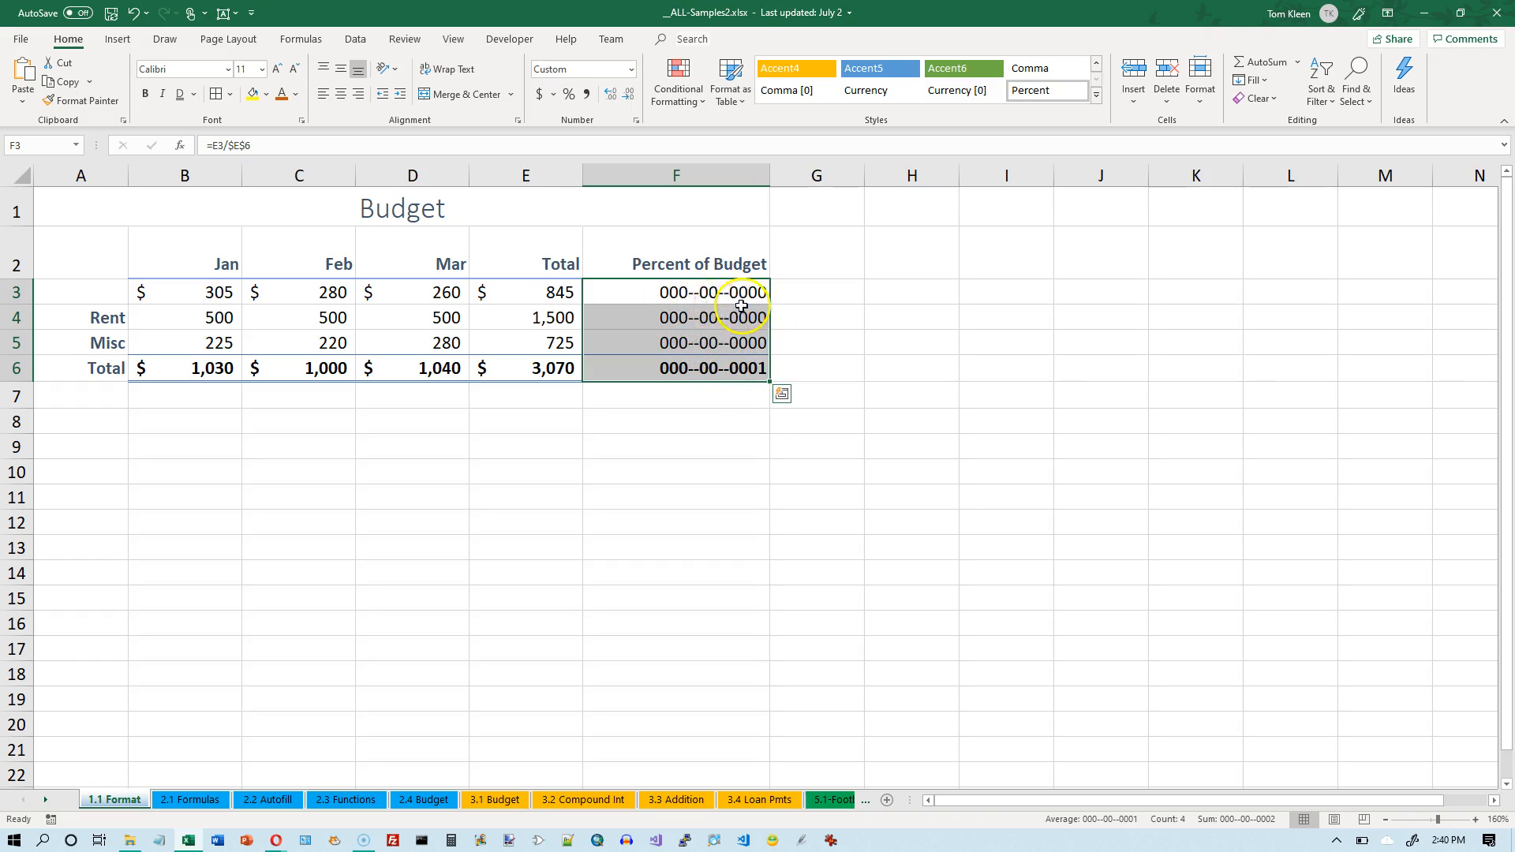
- Browse the custom format codes and other number categories, and apply the Date format *3/14/2012 to F3:F6
{"action": "left_click", "coordinate": [636, 121]}
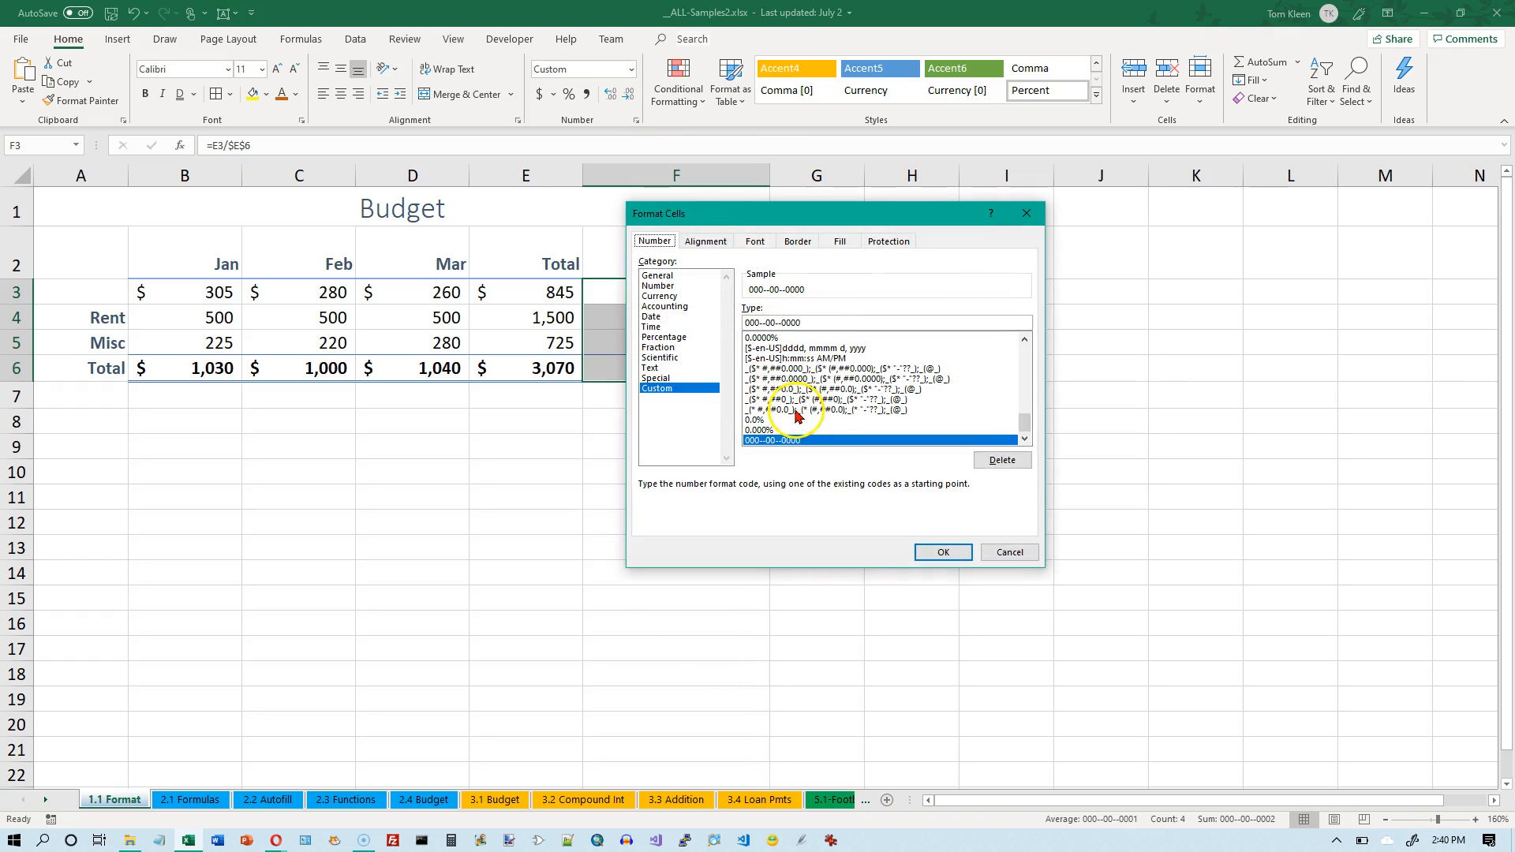
{"action": "left_click", "coordinate": [1023, 349]}
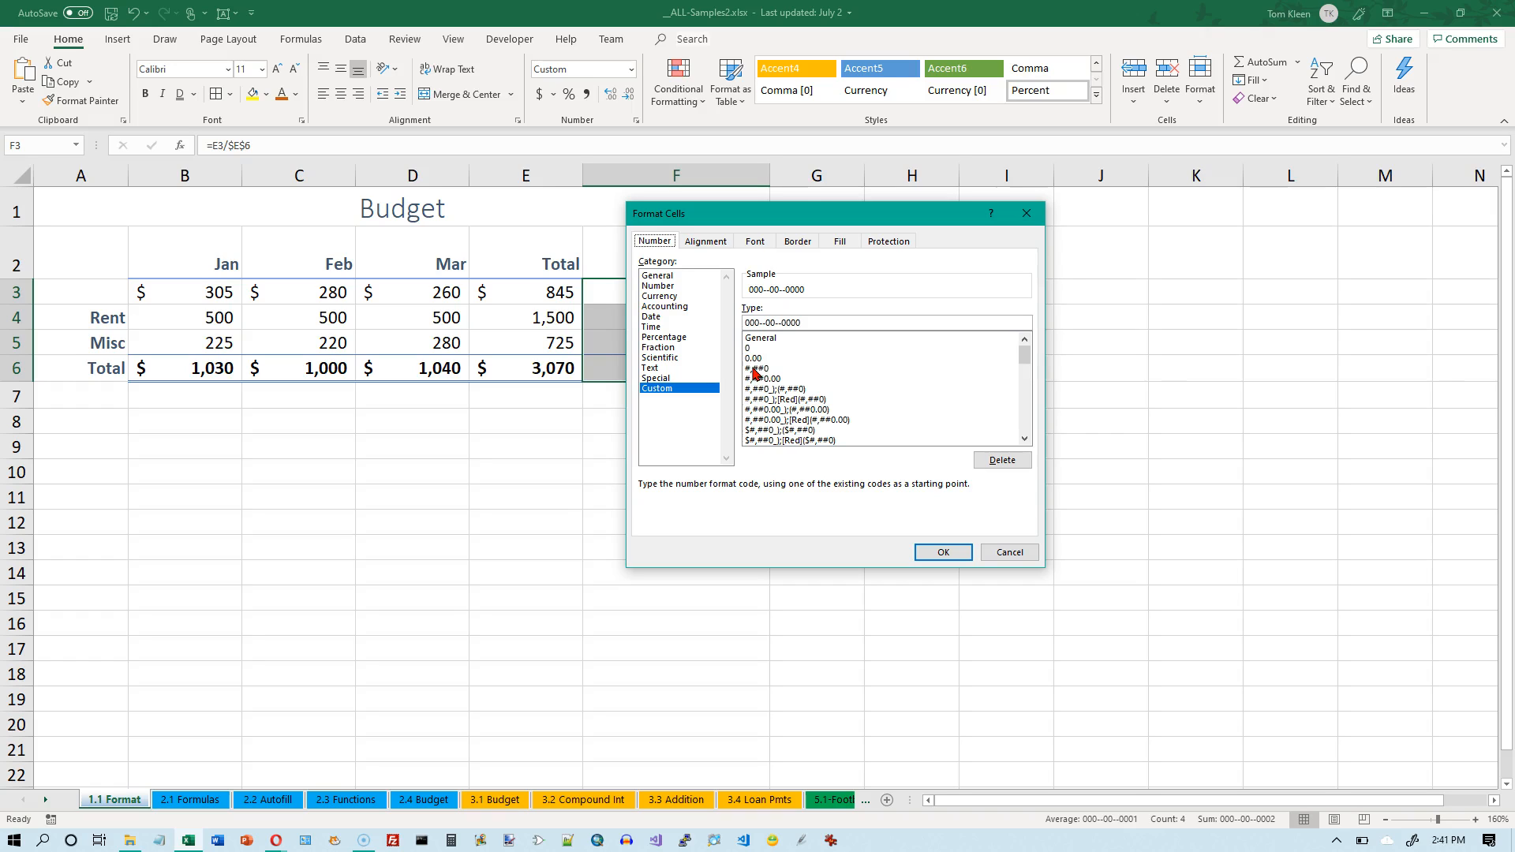
{"action": "left_click", "coordinate": [660, 286]}
{"action": "left_click", "coordinate": [660, 297]}
{"action": "left_click", "coordinate": [655, 316]}
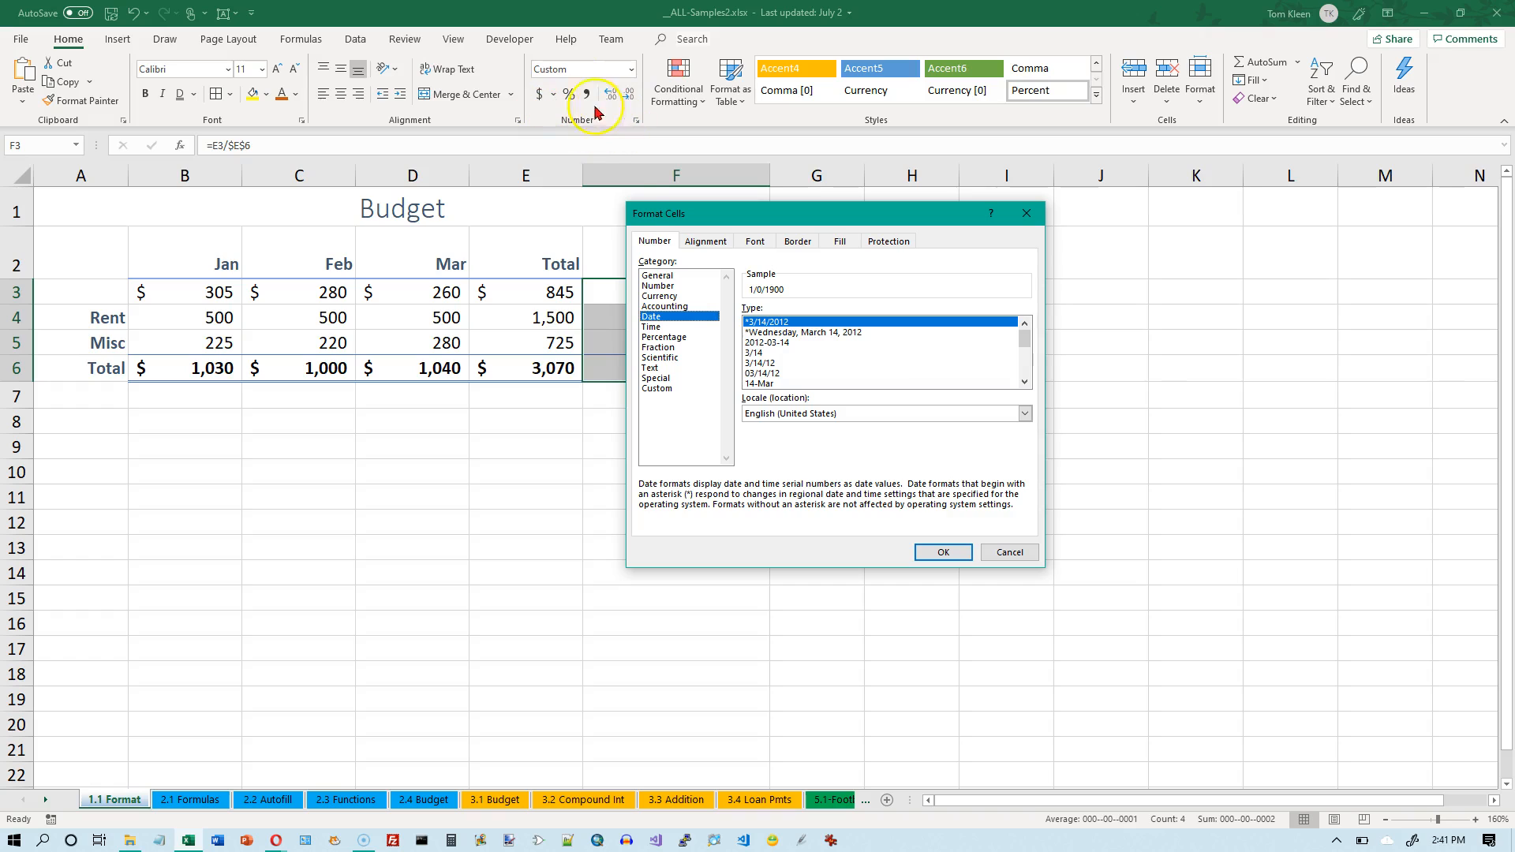
{"action": "left_click", "coordinate": [962, 559]}
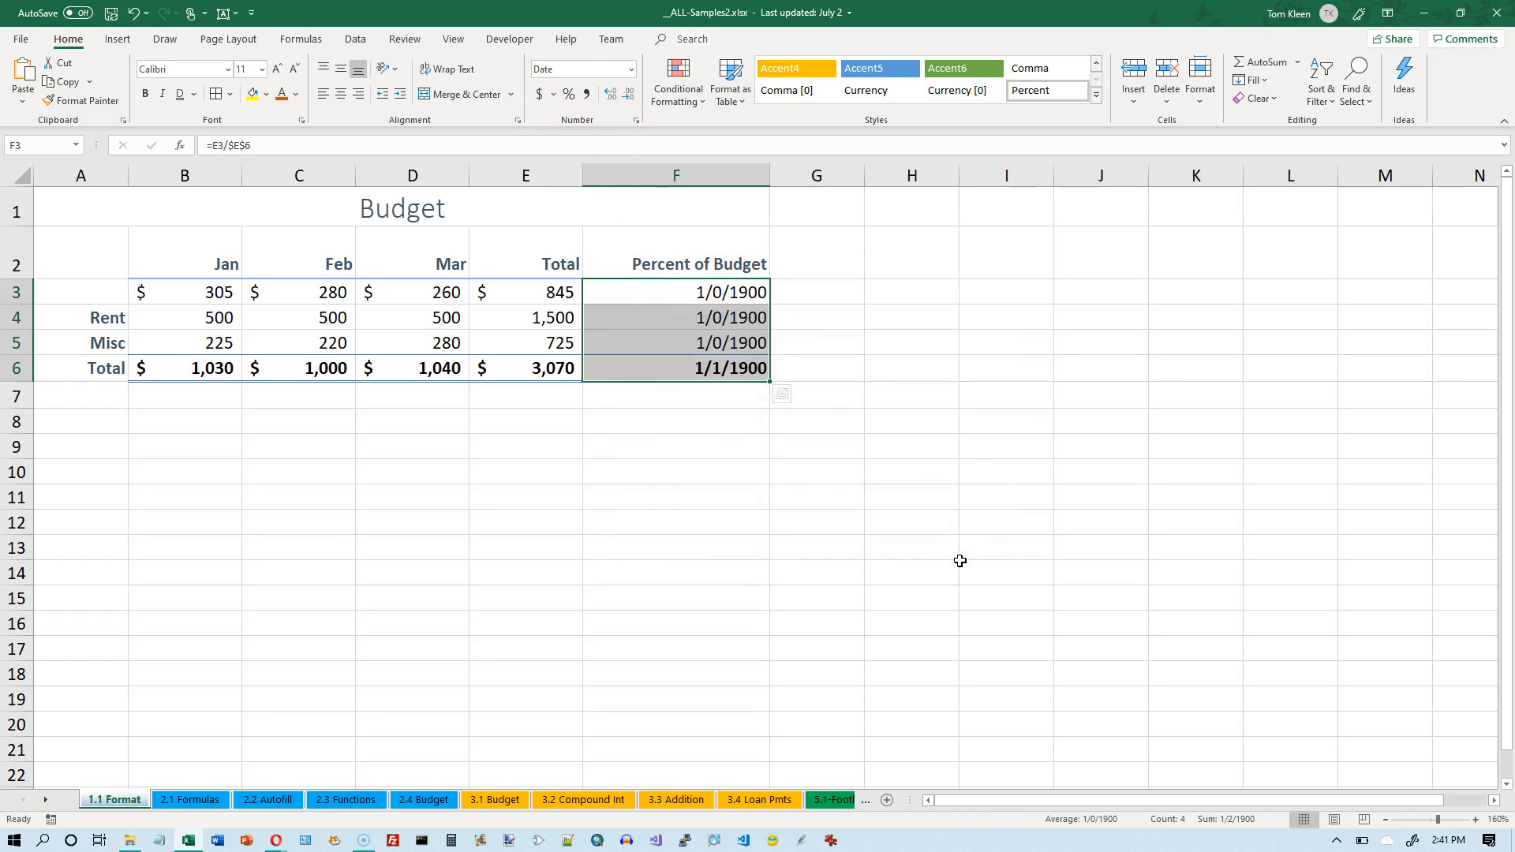